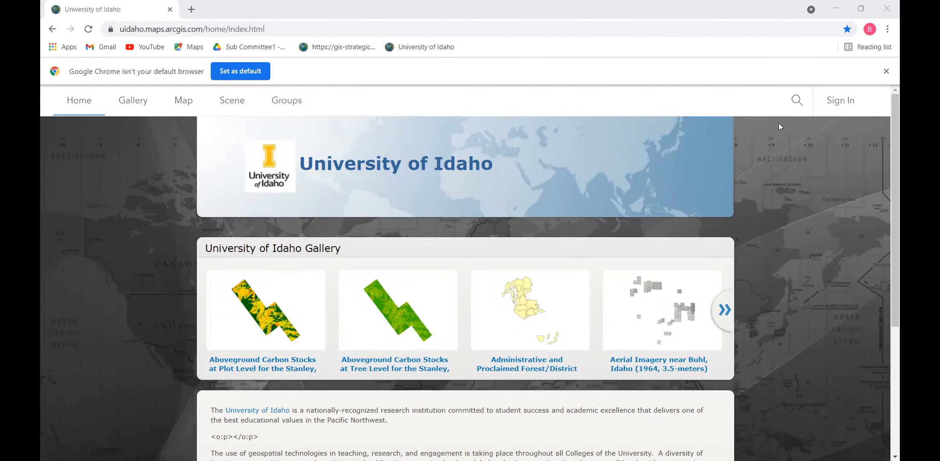
Sign in to the organization through the University of Idaho login using the saved account credentials.
click(838, 102)
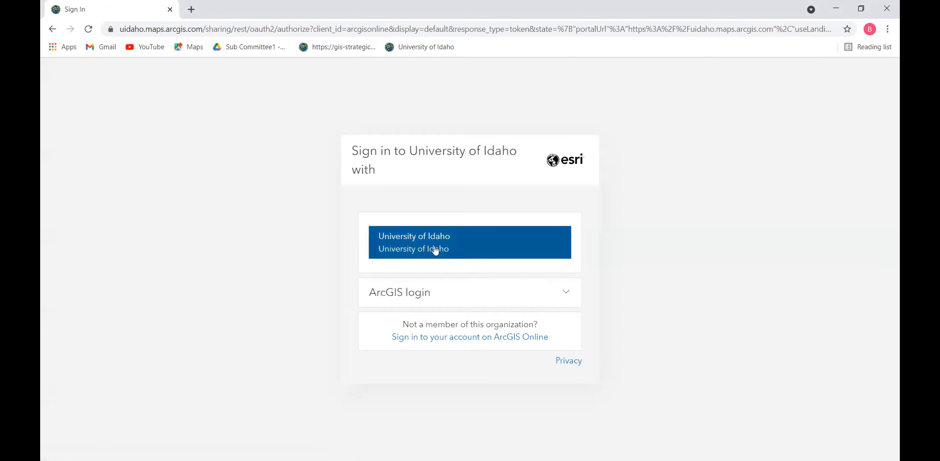
click(433, 251)
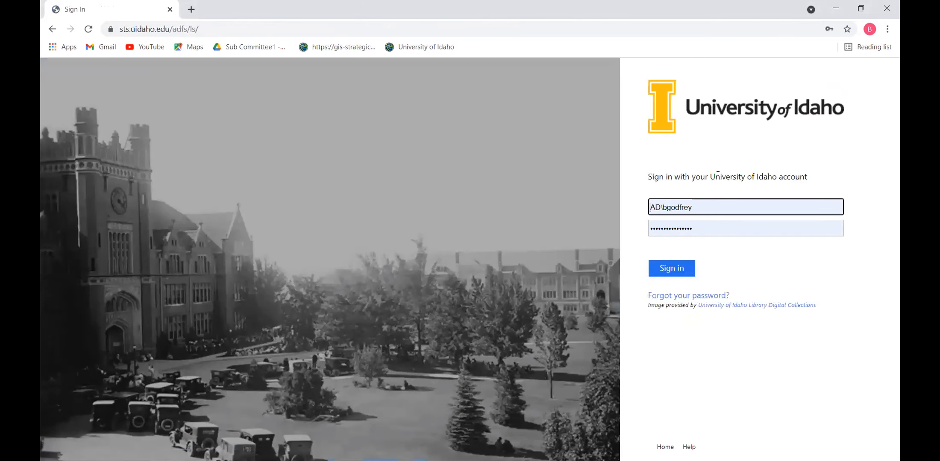
click(678, 269)
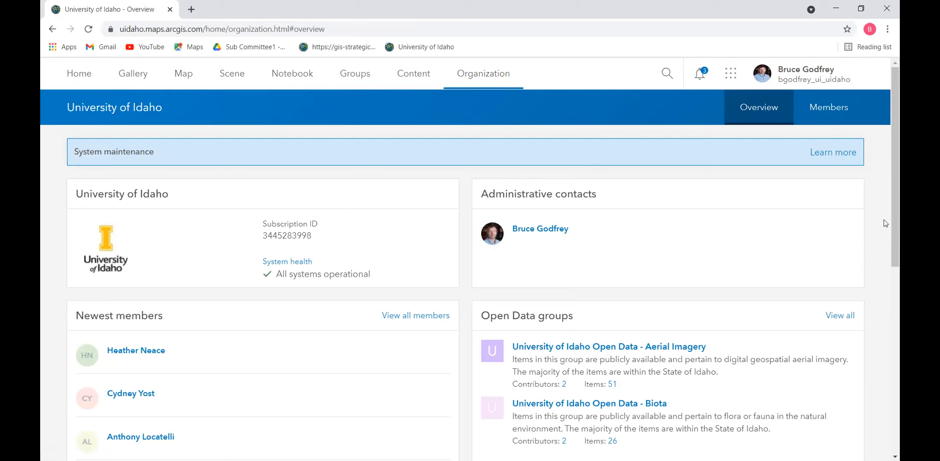
Examine the organization overview from its contacts and groups through the sharing levels of the latest content, and return to the home page.
drag(897, 197, 894, 265)
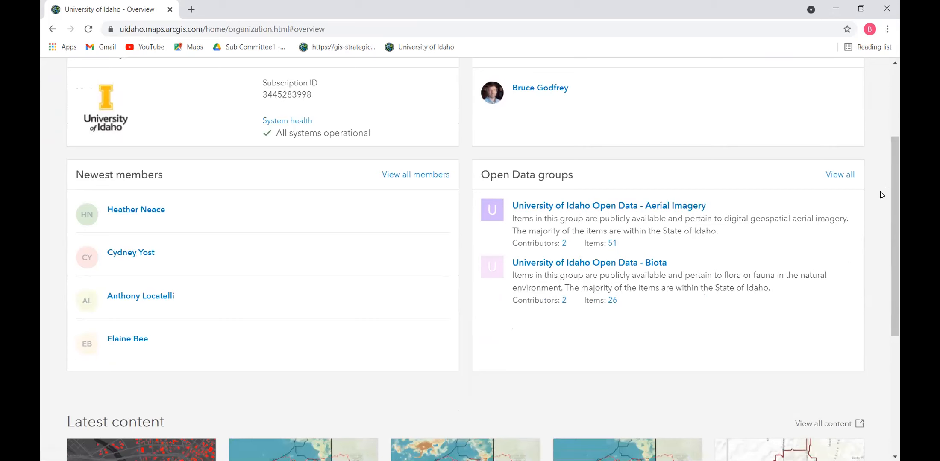
drag(893, 188, 897, 303)
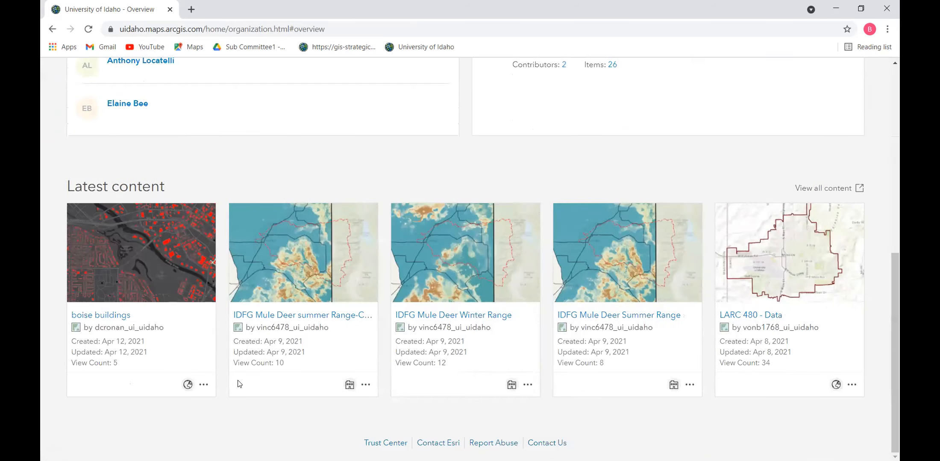
mouse_move(186, 389)
mouse_move(347, 381)
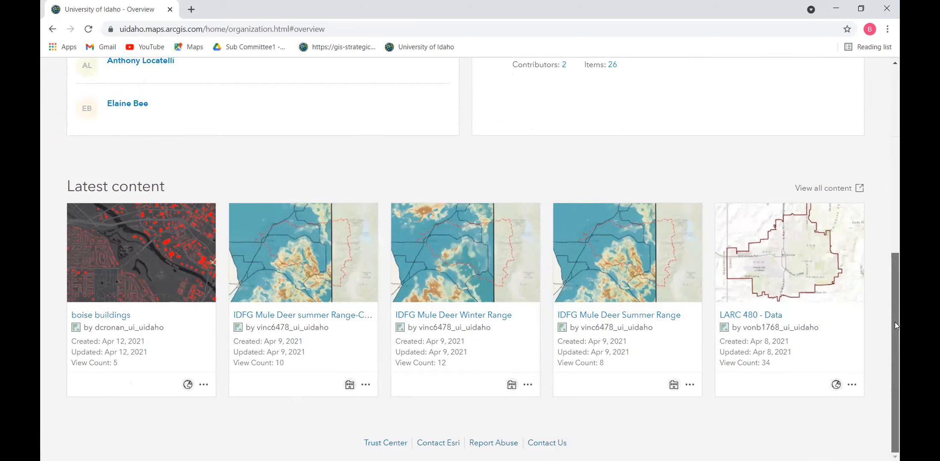
drag(898, 307, 898, 106)
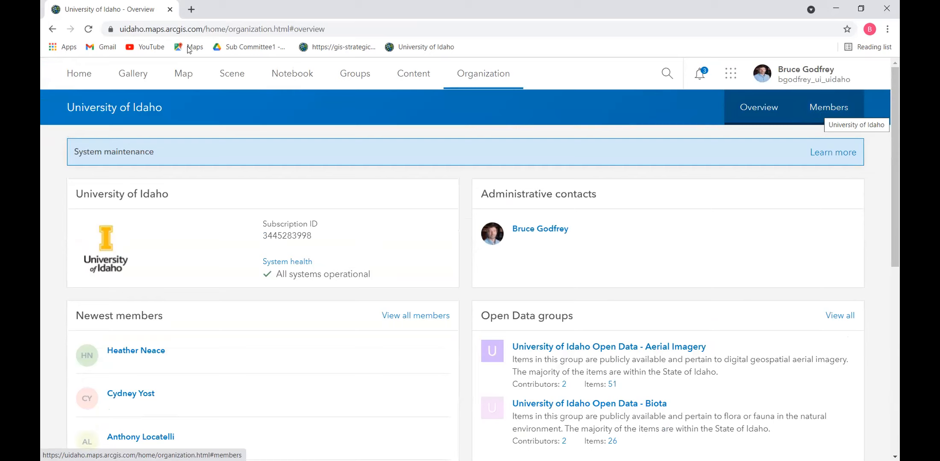
click(85, 70)
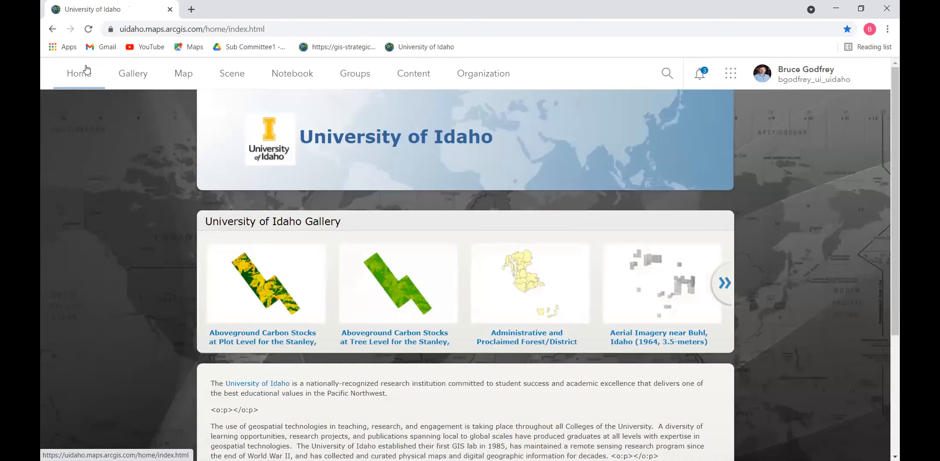
Open the University of Idaho gallery and browse its map, imagery and data items.
click(134, 76)
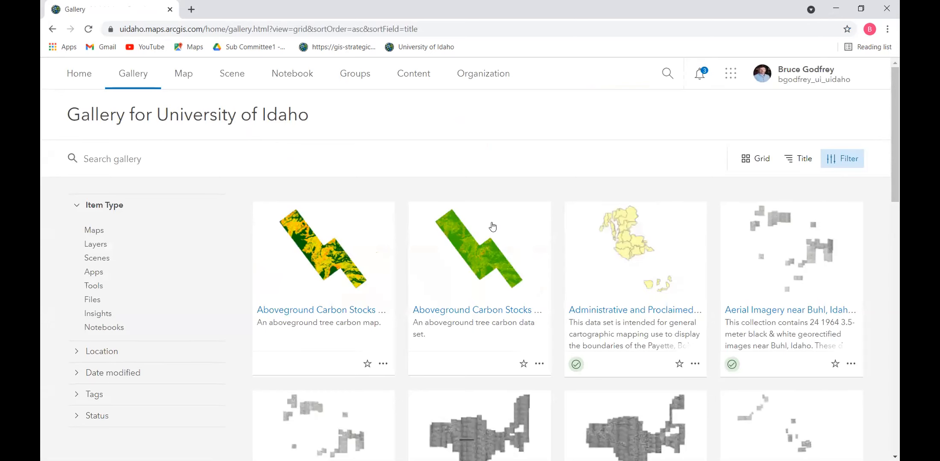
drag(893, 172, 885, 244)
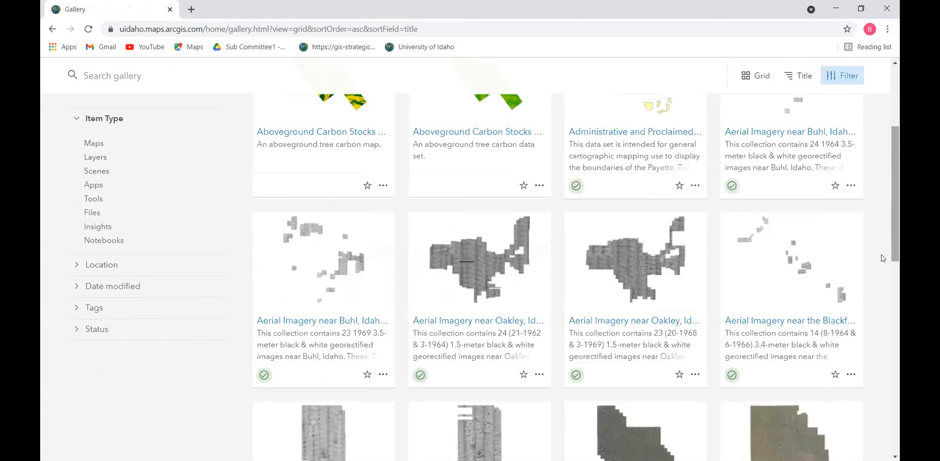
scroll(882, 258, down, 5)
scroll(882, 258, down, 10)
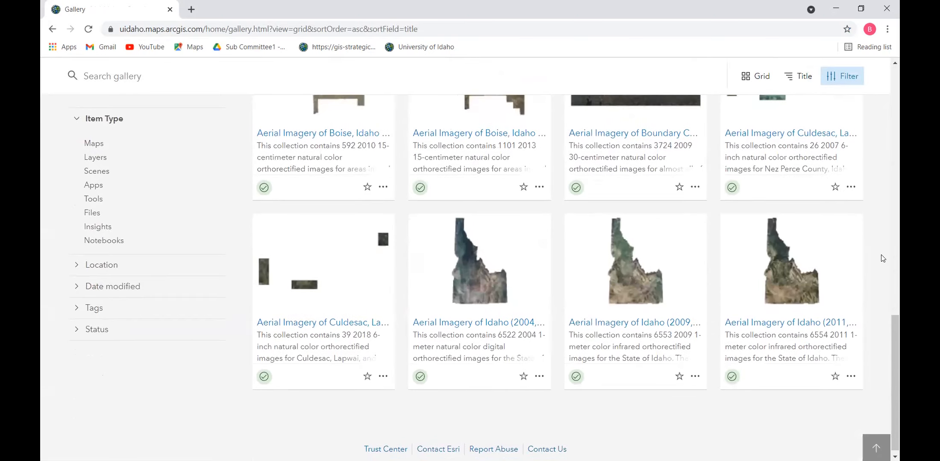
scroll(882, 258, down, 5)
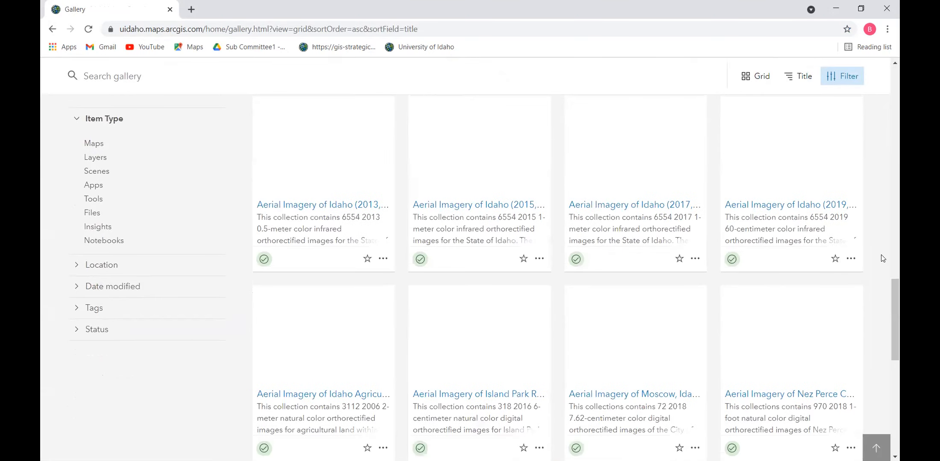
scroll(882, 258, down, 13)
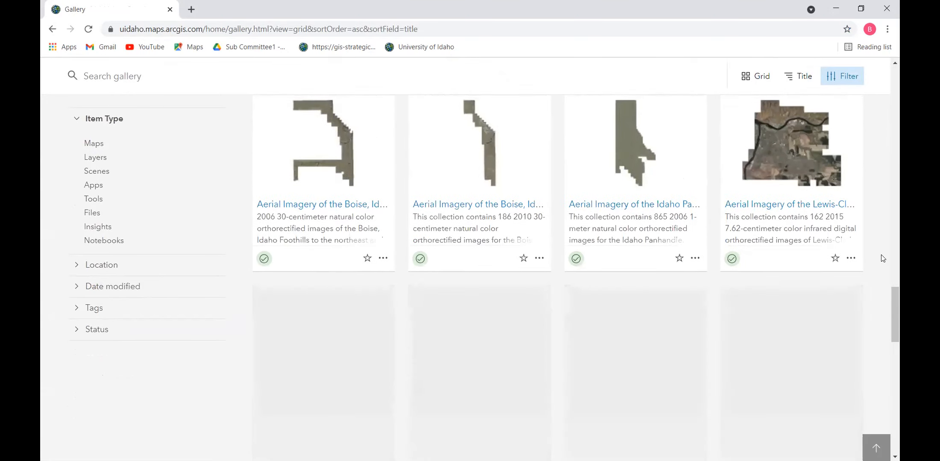
scroll(882, 258, down, 12)
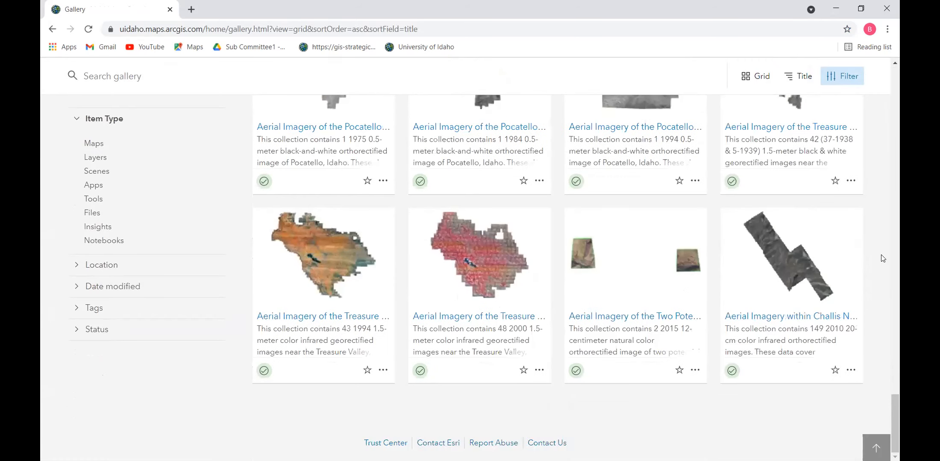
scroll(882, 258, down, 5)
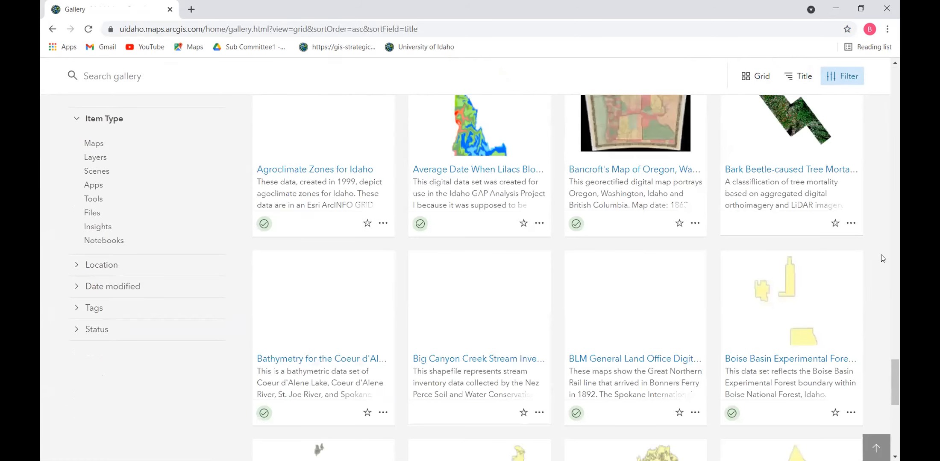
scroll(881, 256, down, 7)
drag(893, 409, 898, 73)
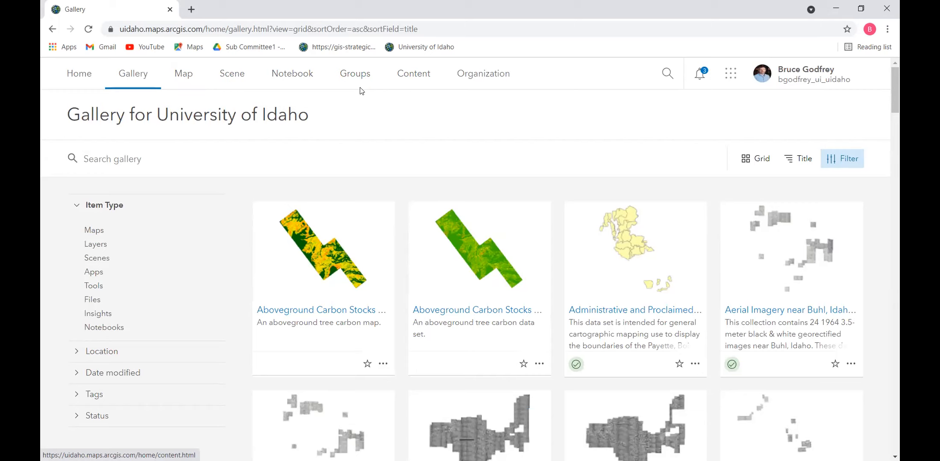
Open a new group form from My Groups, examine its overview, membership and designation settings, and cancel it without saving.
click(353, 77)
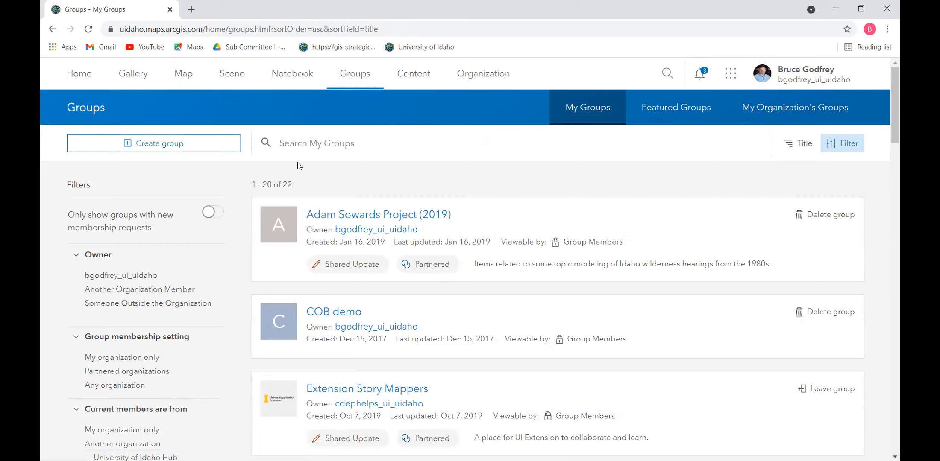
click(166, 147)
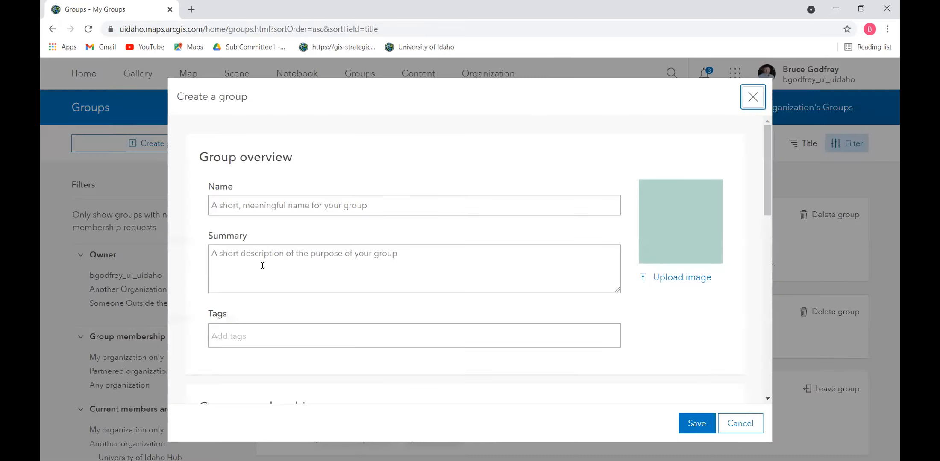
click(263, 266)
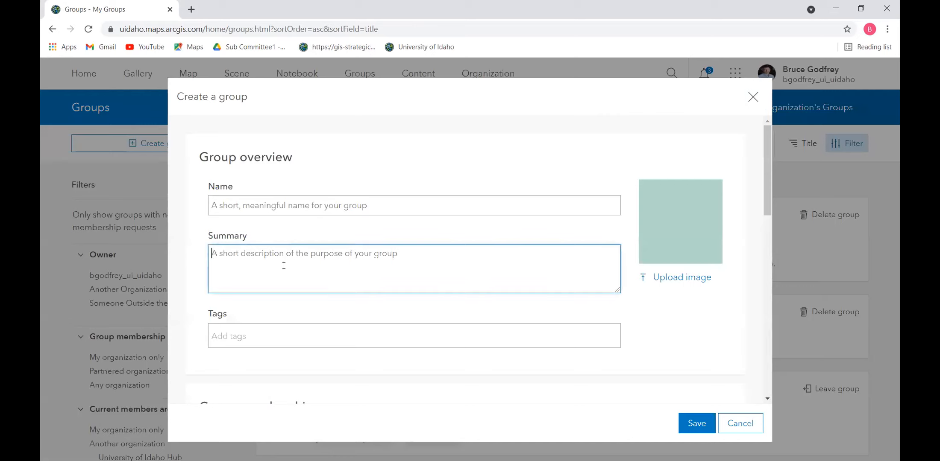
scroll(263, 266, down, 2)
click(276, 226)
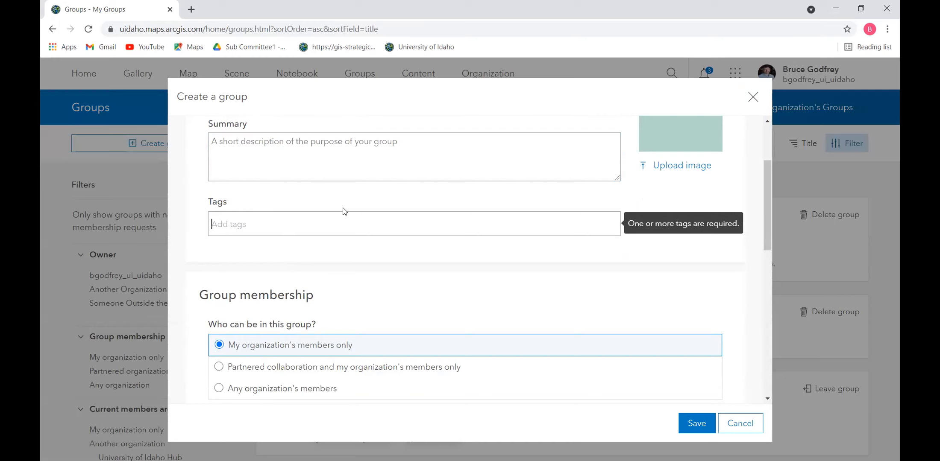
scroll(353, 217, down, 1)
scroll(337, 219, down, 2)
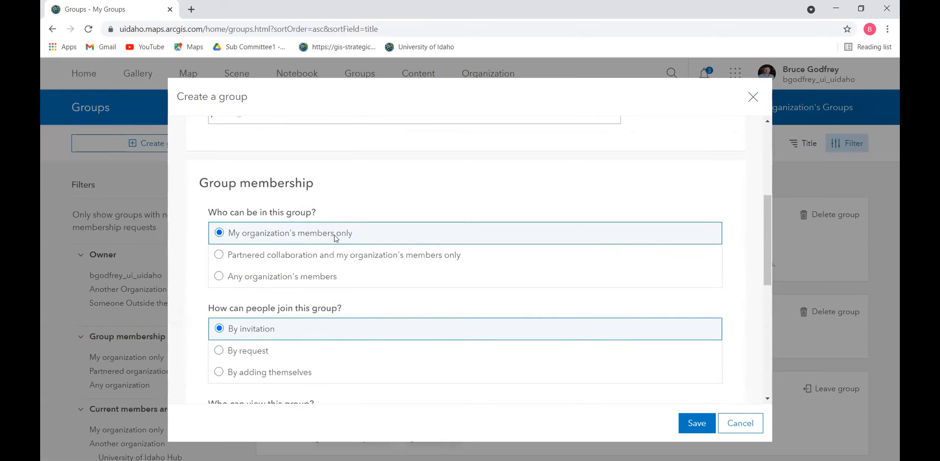
scroll(338, 226, down, 2)
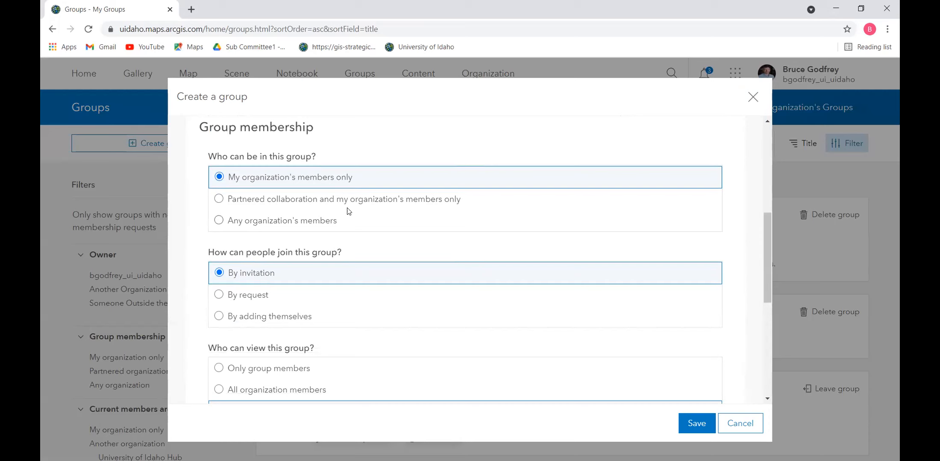
scroll(363, 213, down, 2)
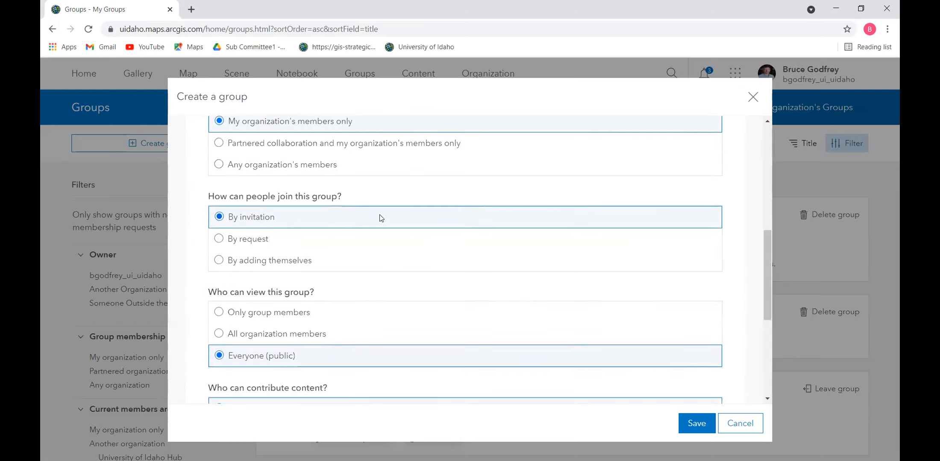
scroll(380, 222, down, 3)
scroll(382, 222, down, 3)
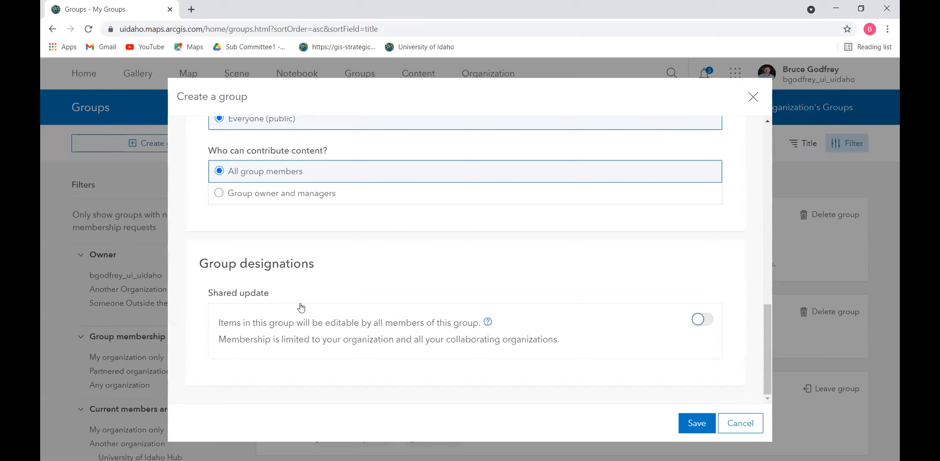
scroll(327, 304, up, 5)
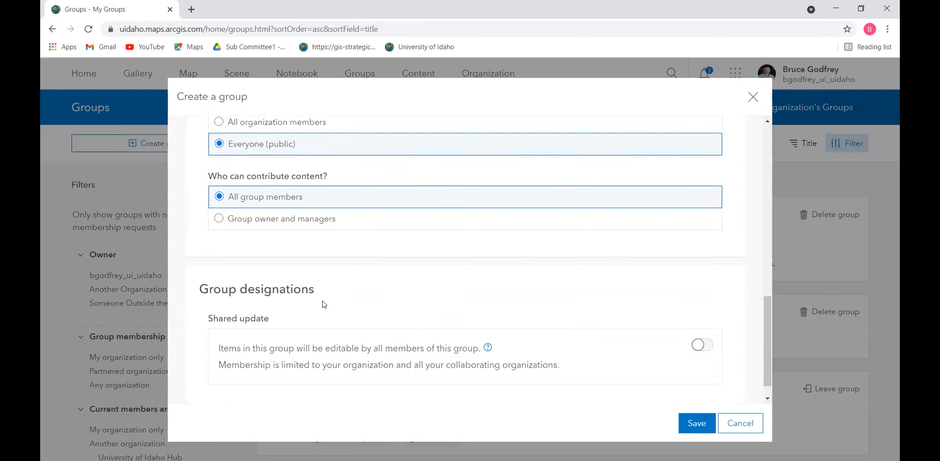
scroll(329, 305, up, 8)
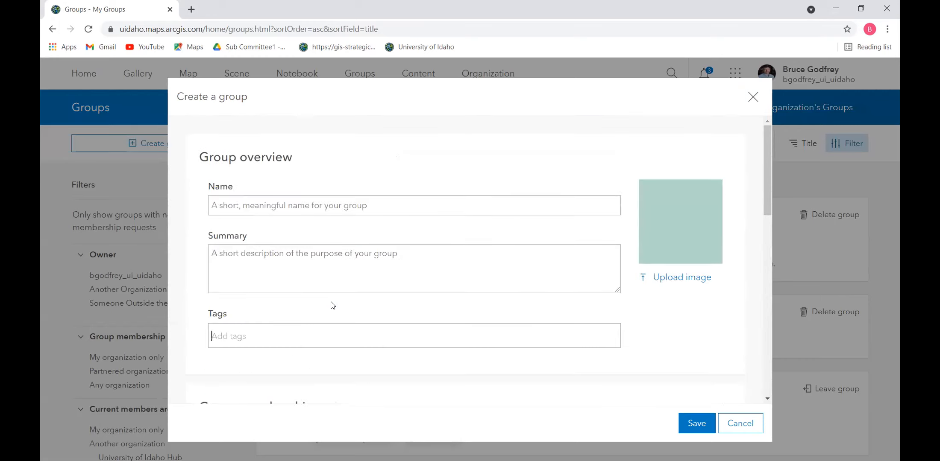
scroll(333, 305, down, 12)
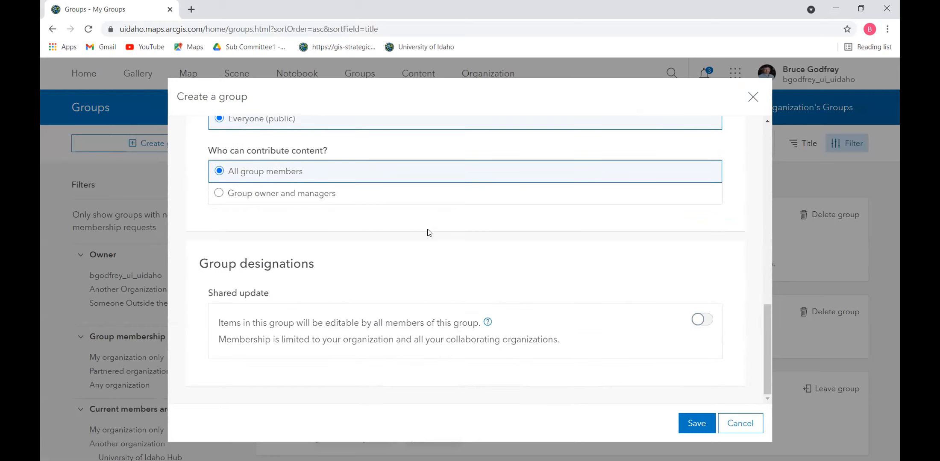
scroll(429, 232, up, 12)
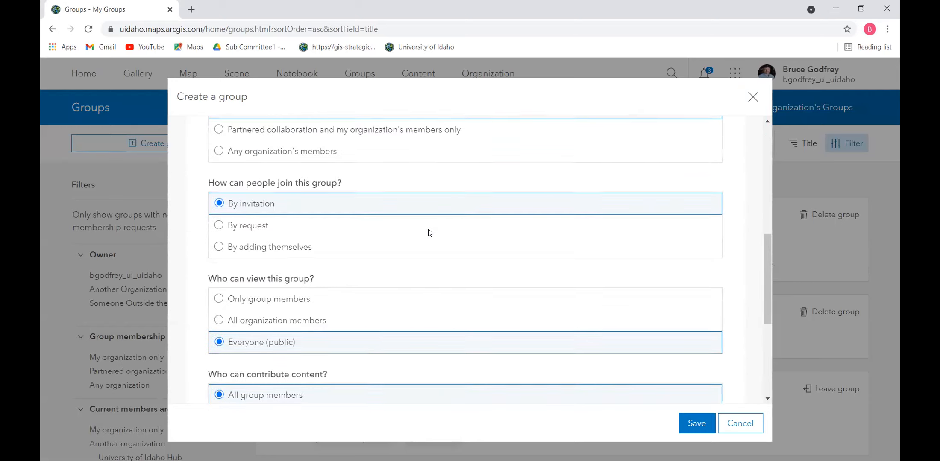
click(737, 422)
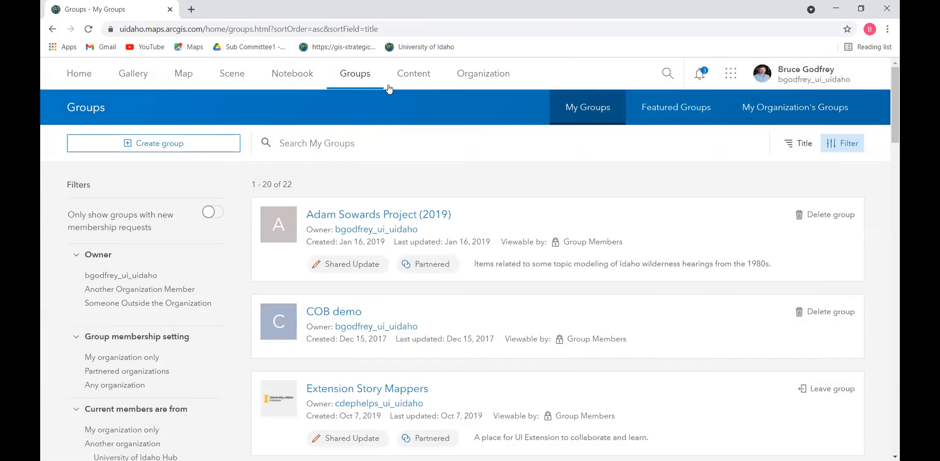
Create a folder named "a new folder" in My Content.
click(410, 76)
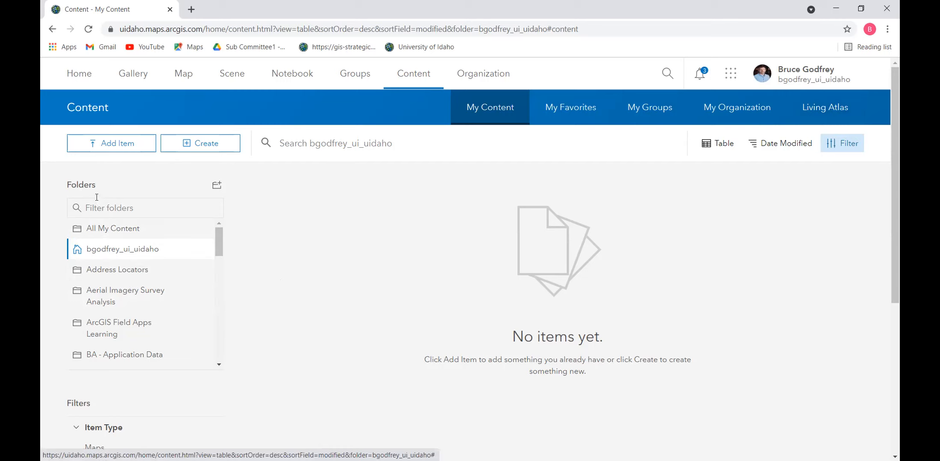
click(215, 187)
click(399, 261)
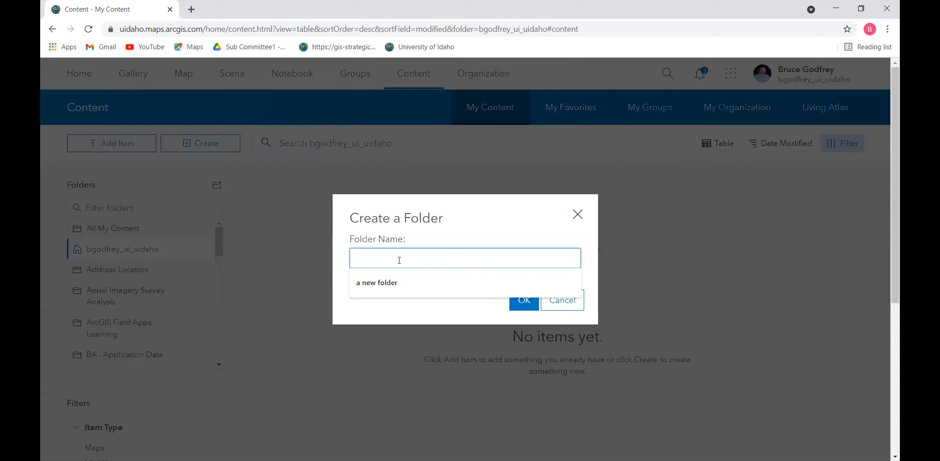
click(391, 284)
click(524, 300)
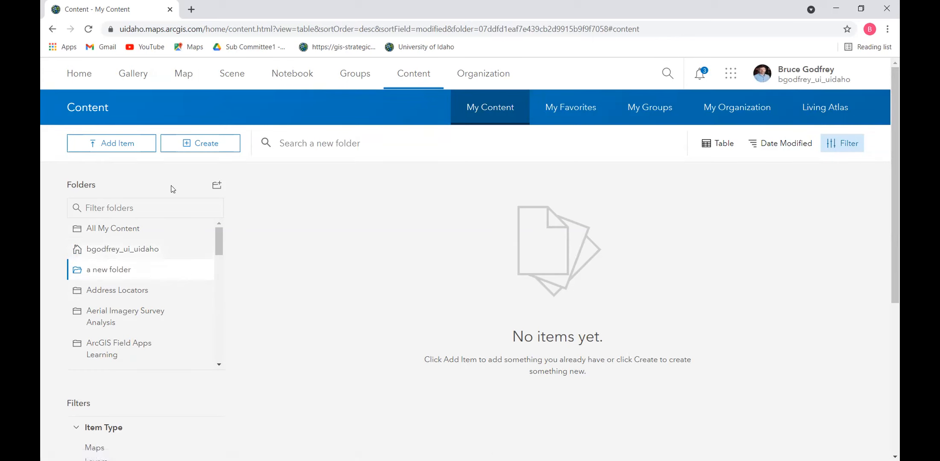
Examine the options for adding an item and creating layers or apps in the folder, and close them.
click(120, 146)
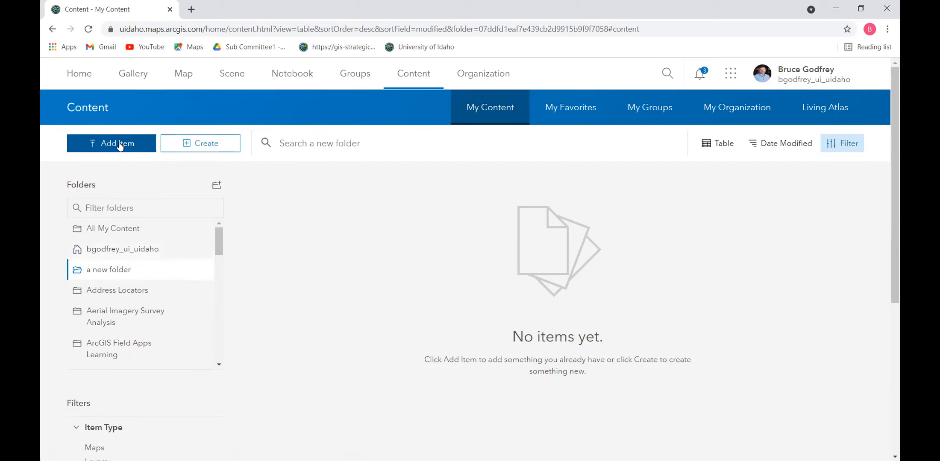
click(191, 150)
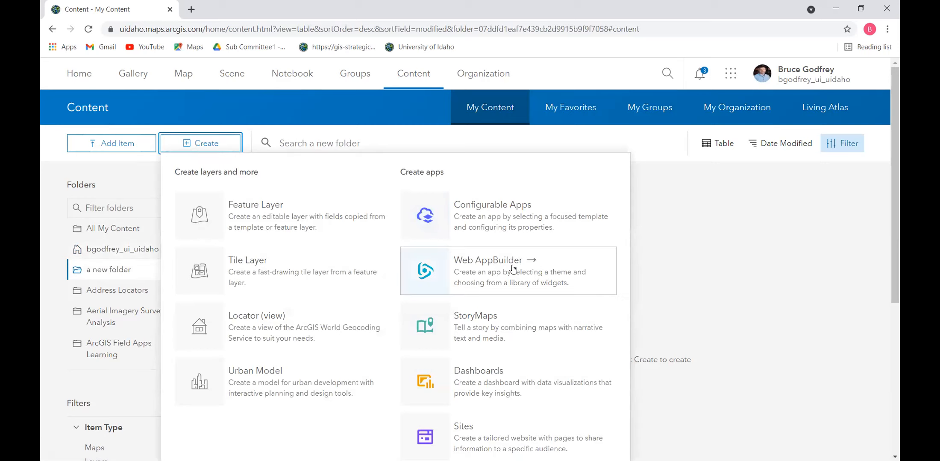
click(189, 105)
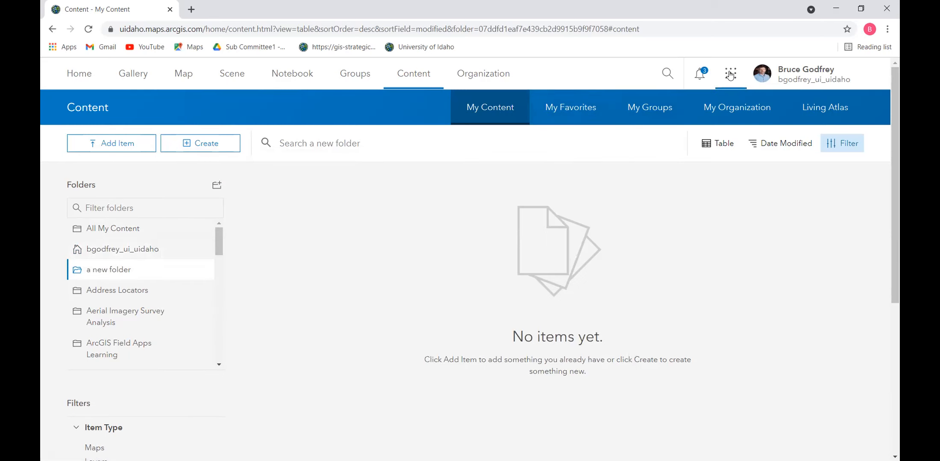
Browse the apps available in the app launcher, from AppStudio through Workforce, and close it.
click(730, 75)
scroll(603, 218, down, 1)
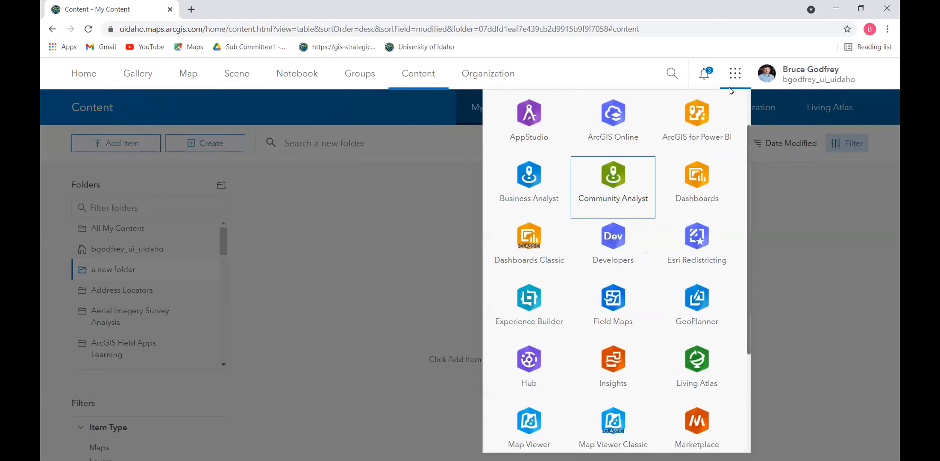
scroll(731, 91, up, 1)
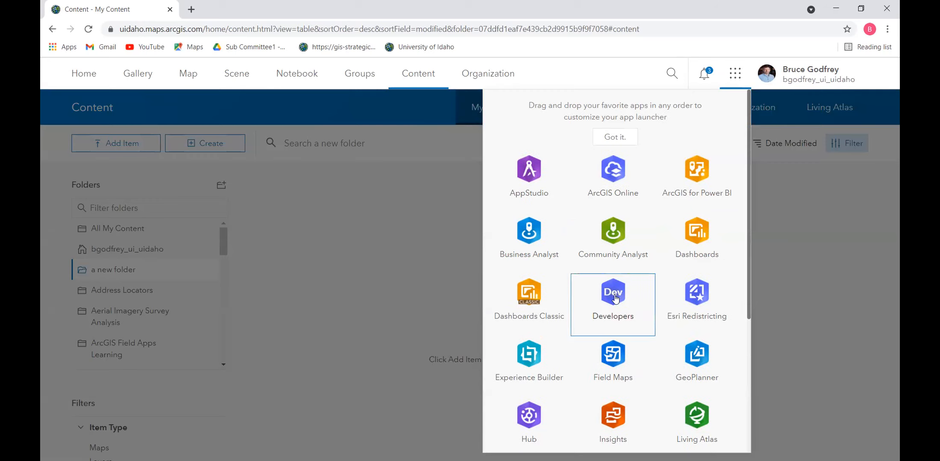
scroll(615, 298, down, 5)
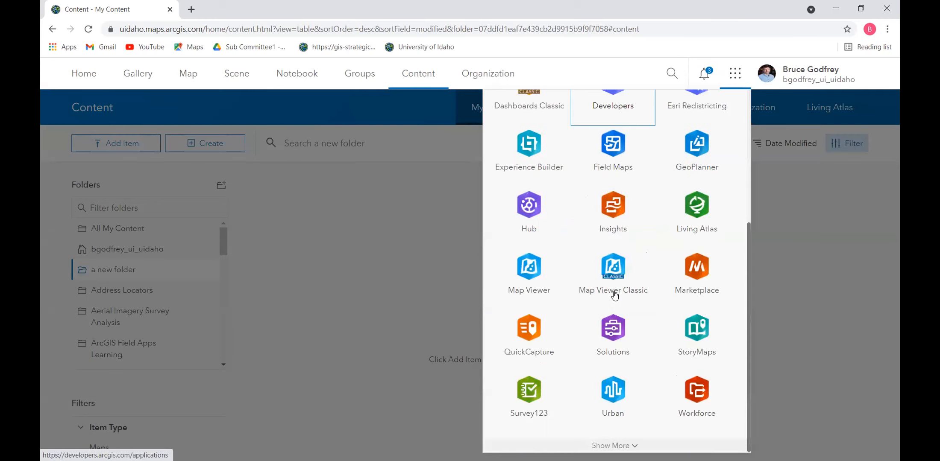
scroll(497, 254, up, 5)
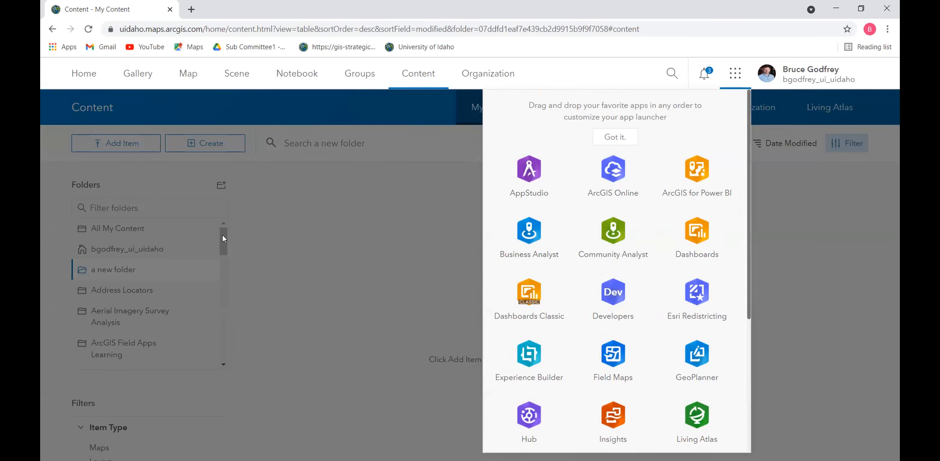
click(223, 235)
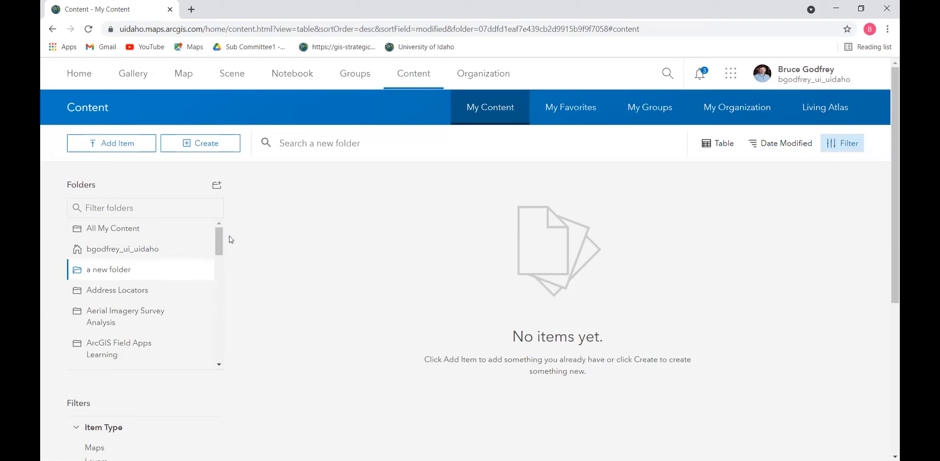
Examine the cloud drive sources for adding an item to the folder, and close the dialog without adding anything.
click(118, 143)
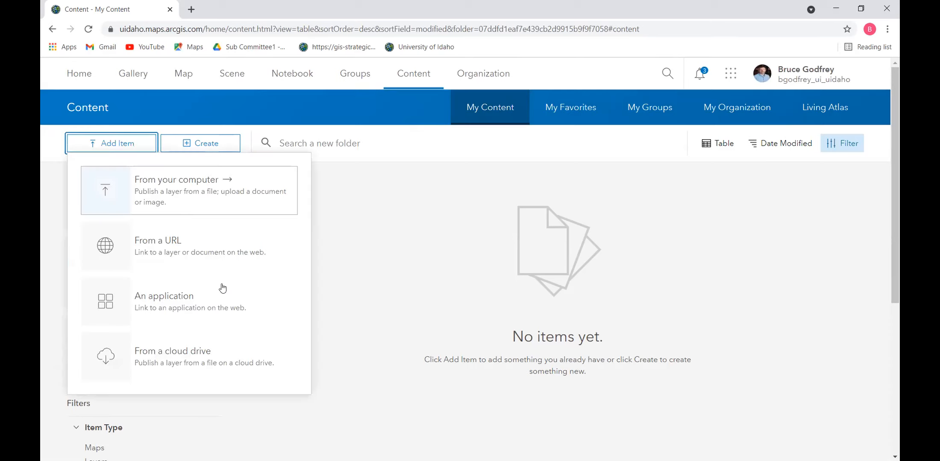
click(214, 355)
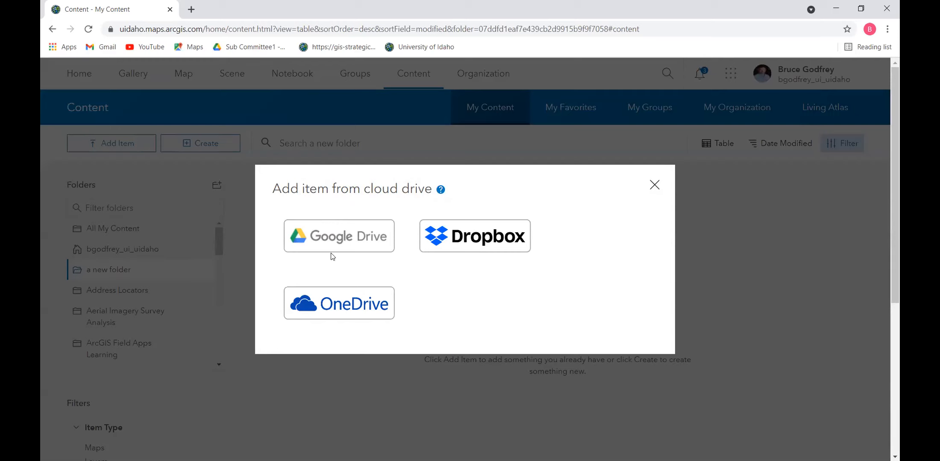
click(653, 186)
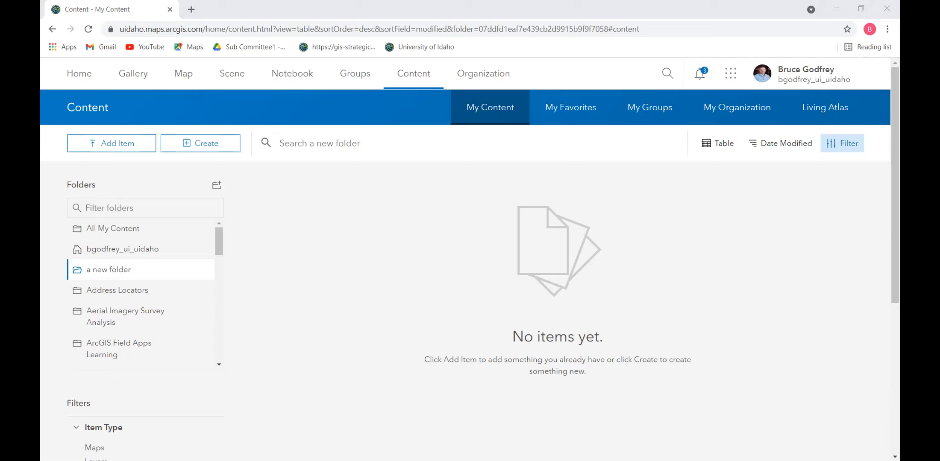
Start adding an item from the computer and choose weatherStations.csv from the demo csv folder as its file.
click(115, 144)
click(161, 184)
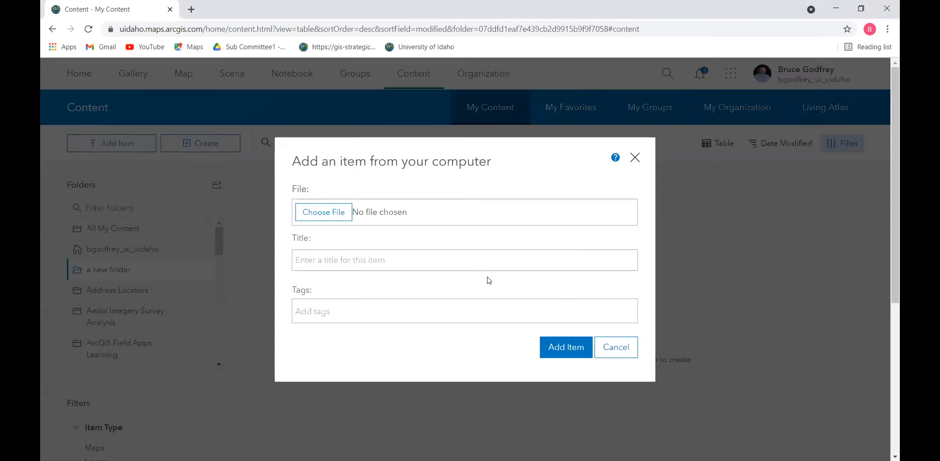
click(341, 217)
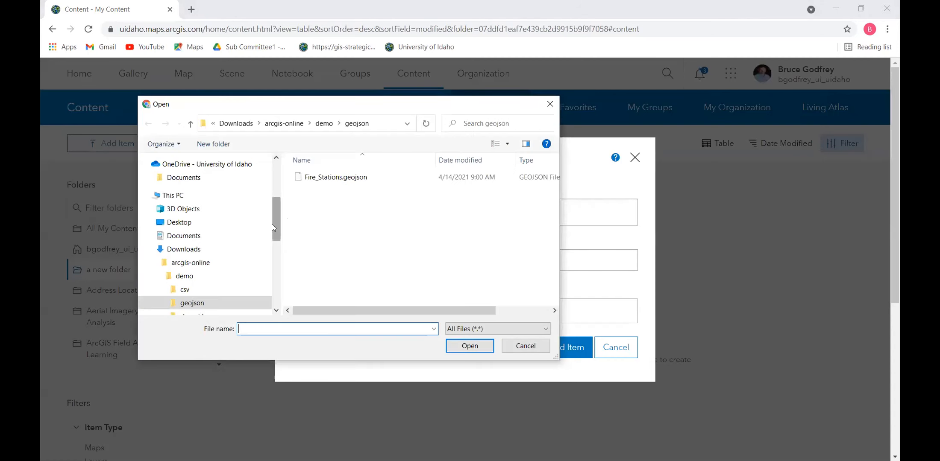
click(185, 289)
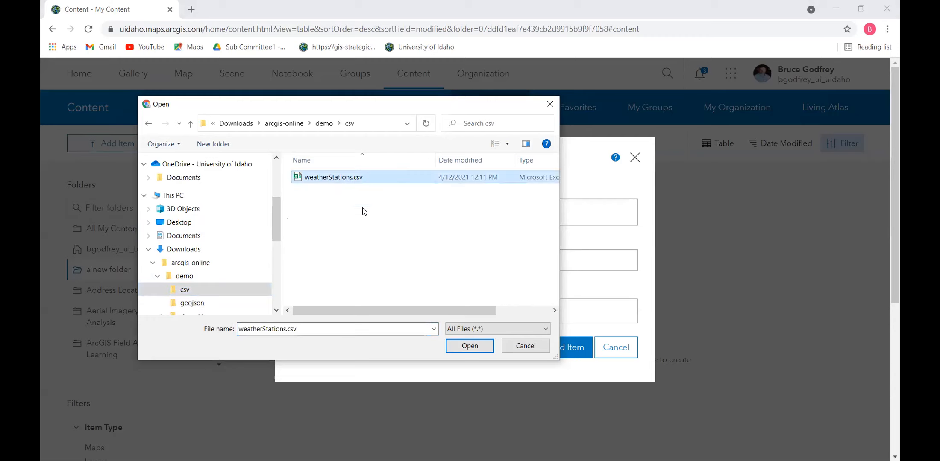
click(465, 344)
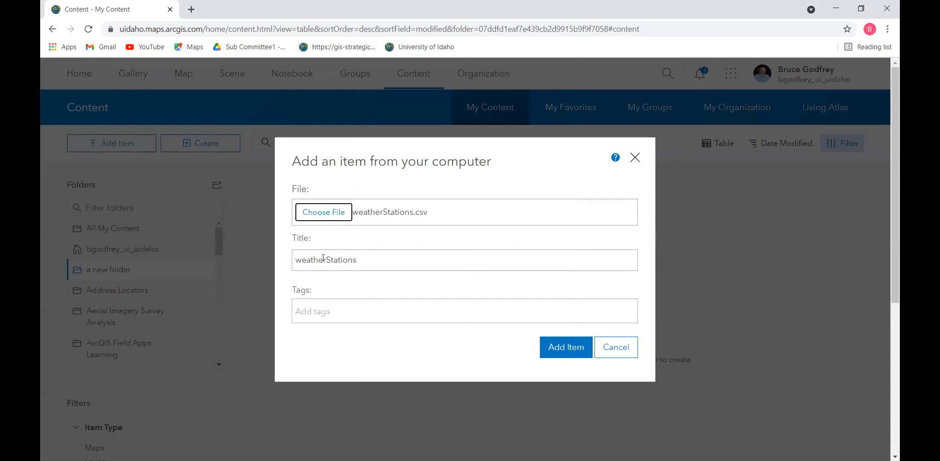
key(Return)
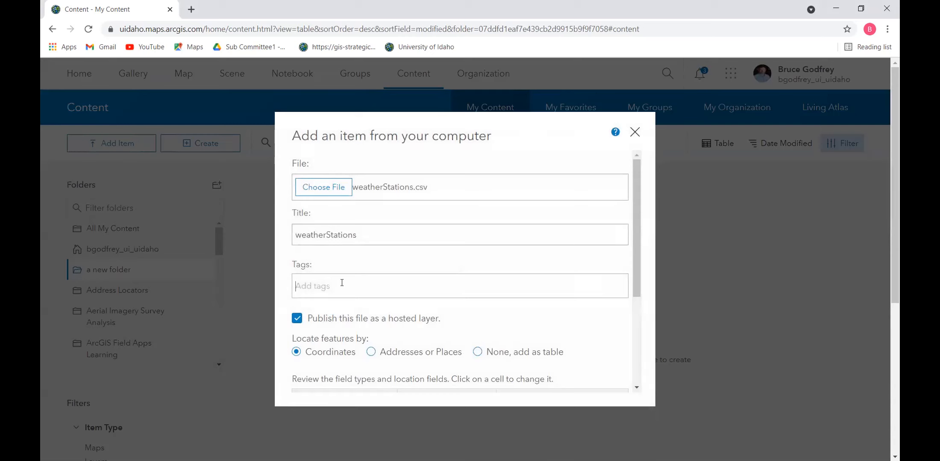
Add the tag "weather stations" to the new item.
text(weat)
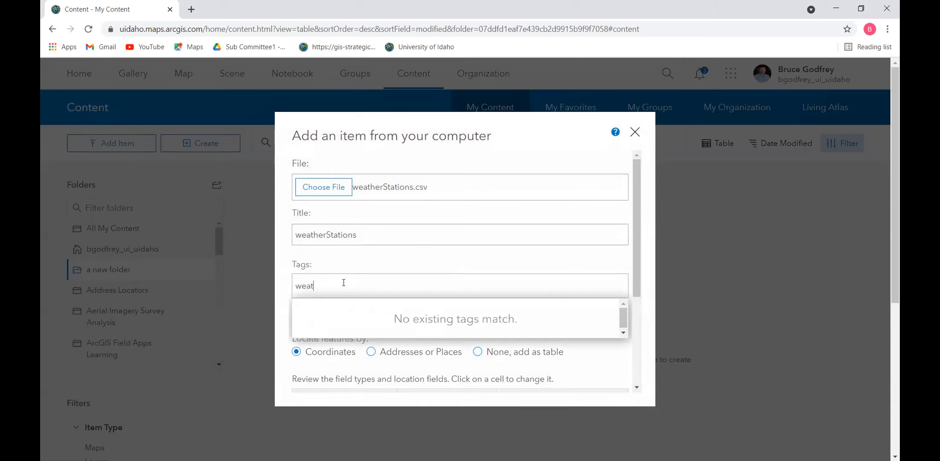
text(her stations)
scroll(638, 211, down, 3)
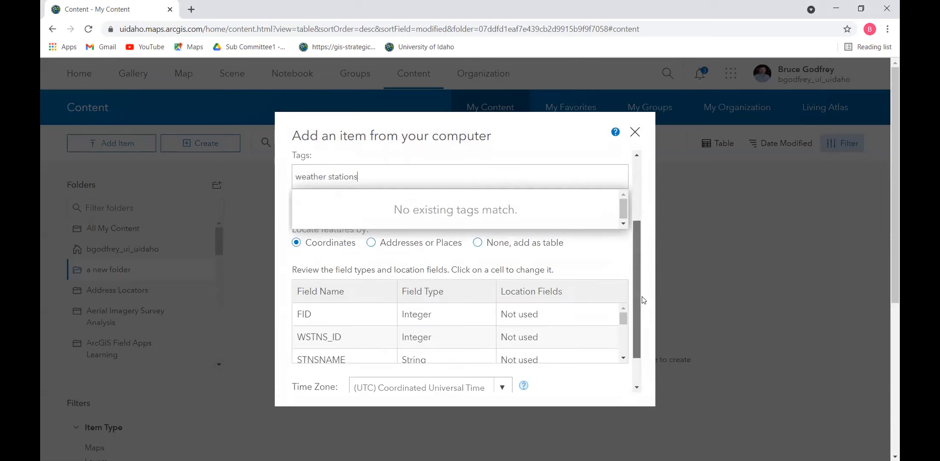
key(Return)
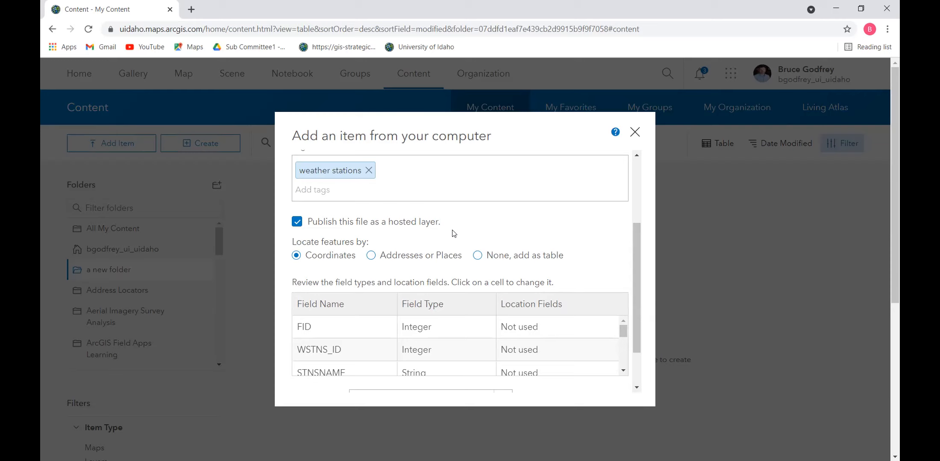
Review the CSV's field types and latitude and longitude location fields, and add the item as a hosted layer located by coordinates.
drag(293, 244, 376, 243)
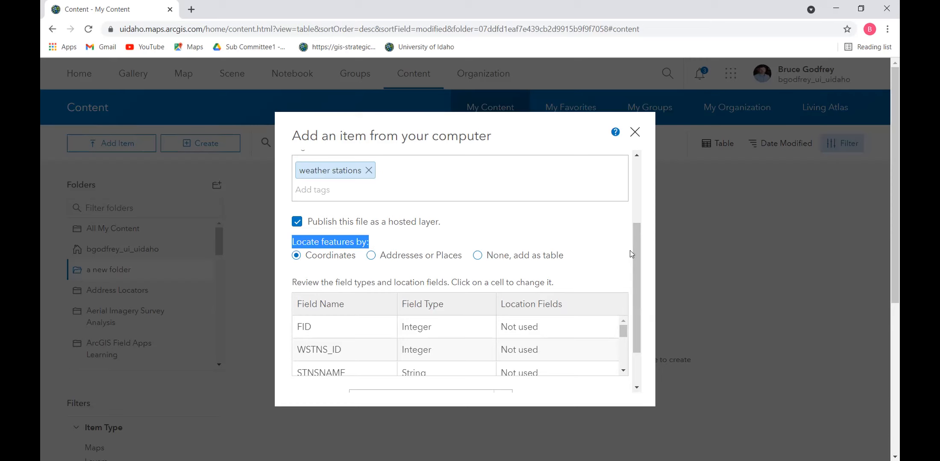
drag(635, 255, 636, 273)
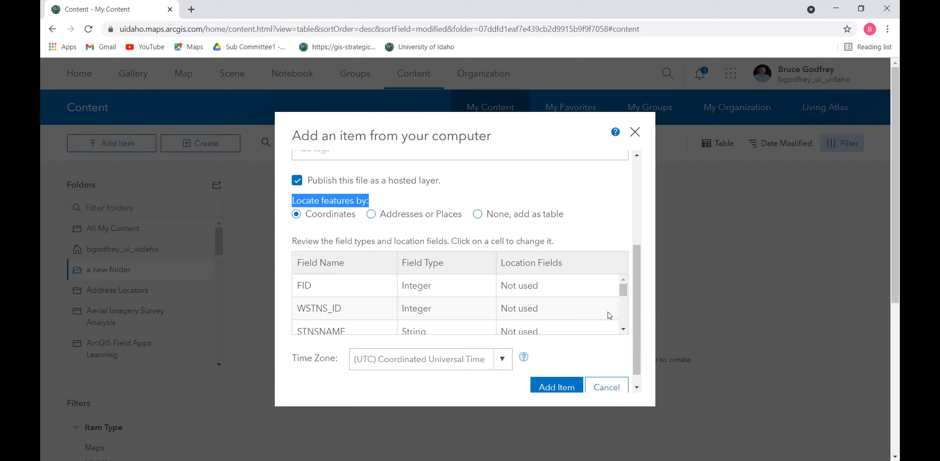
click(624, 330)
click(623, 330)
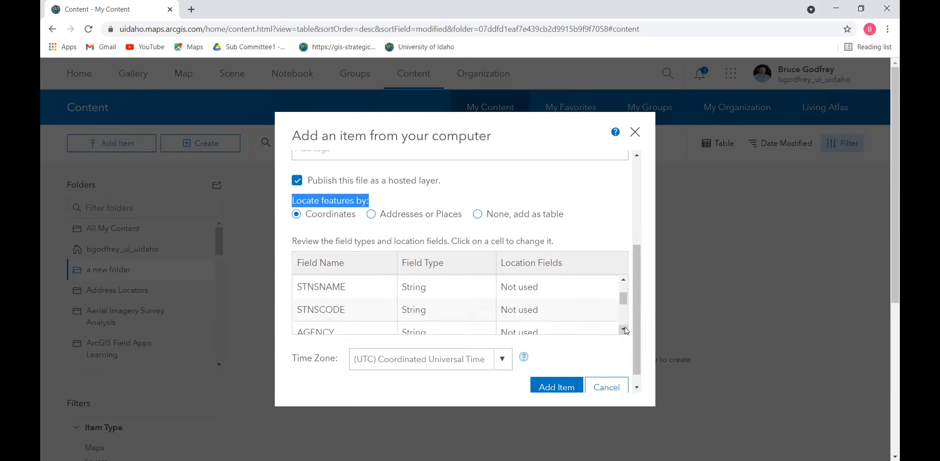
click(624, 330)
click(624, 329)
click(624, 329)
click(624, 329)
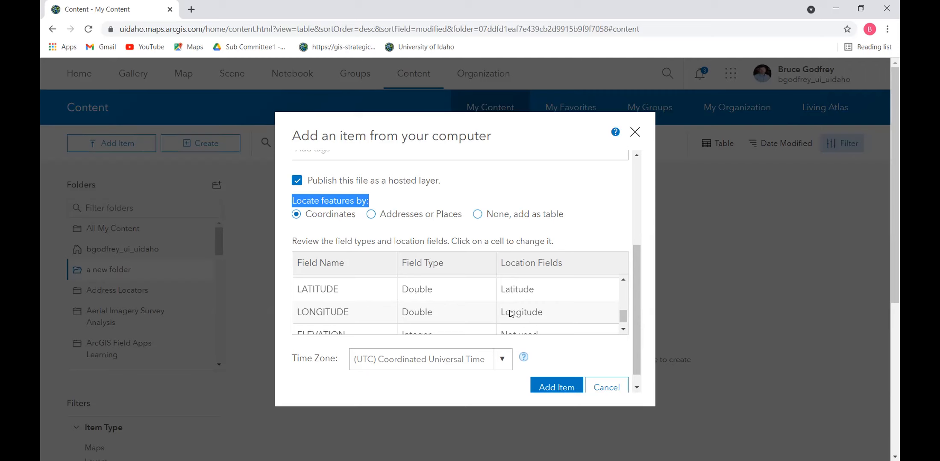
scroll(635, 320, down, 1)
click(556, 372)
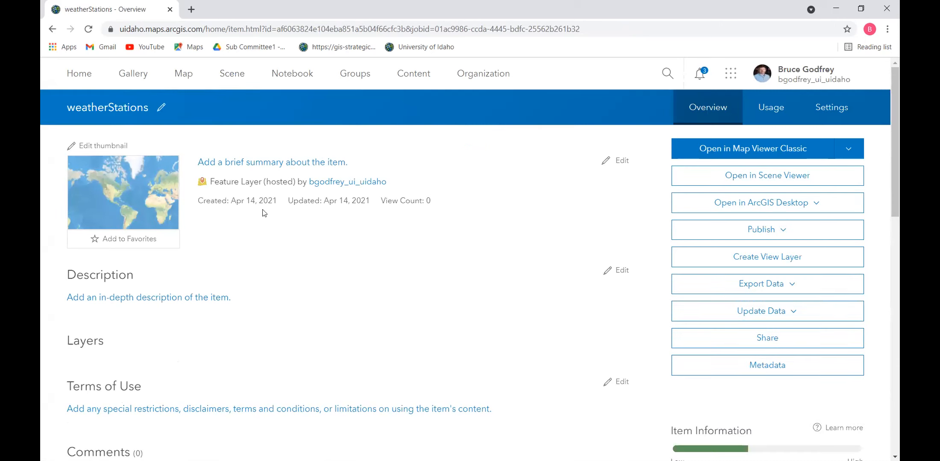
Look over the new hosted feature layer's overview and rename the item as "Weather Stations of Idaho".
drag(211, 182, 258, 181)
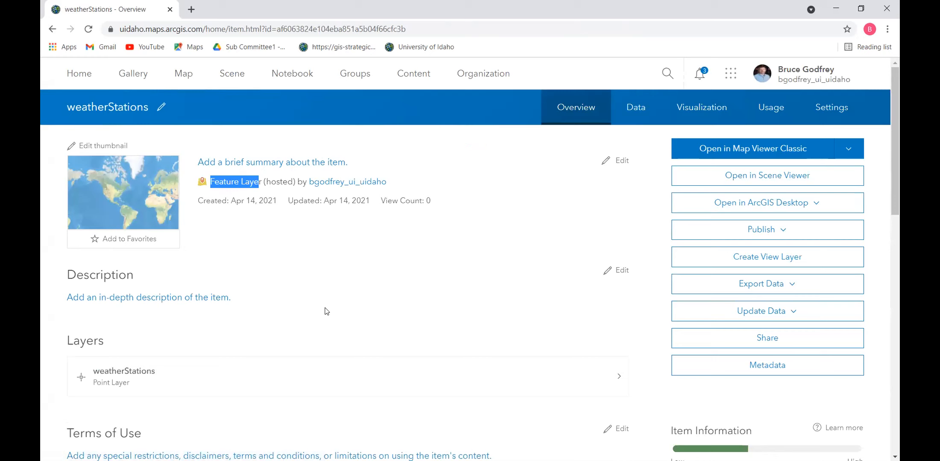
click(228, 183)
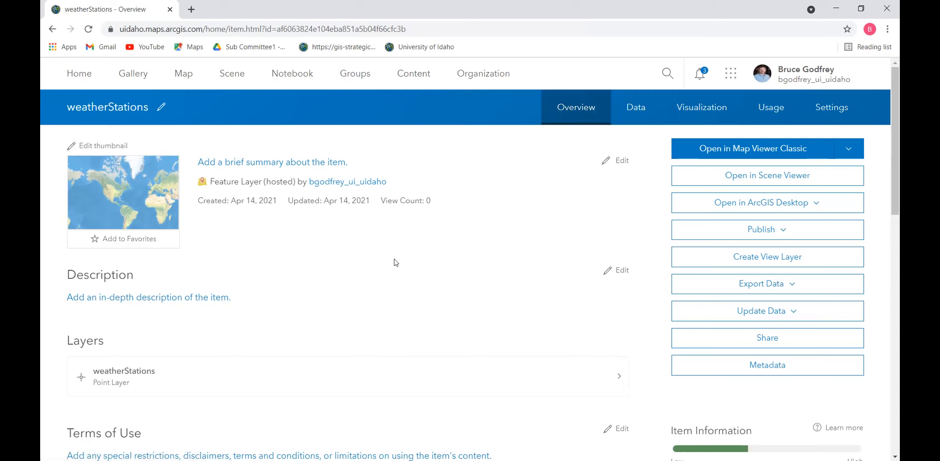
scroll(399, 257, down, 5)
scroll(400, 258, up, 5)
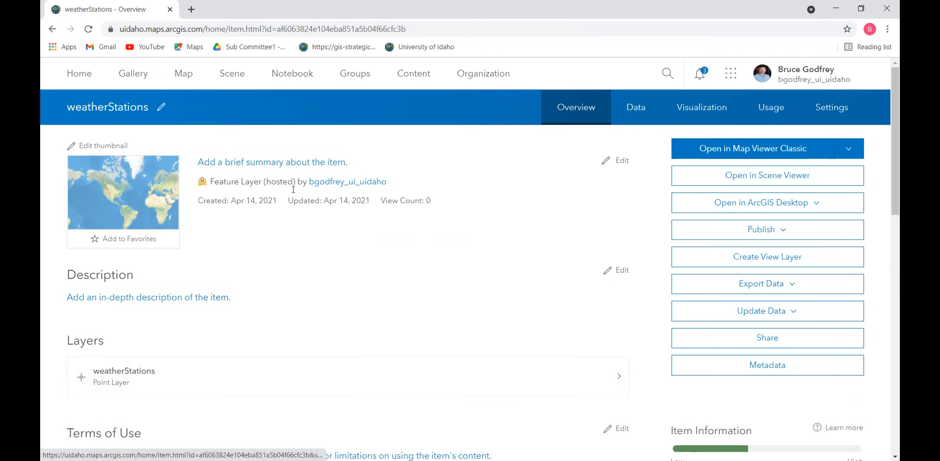
click(161, 107)
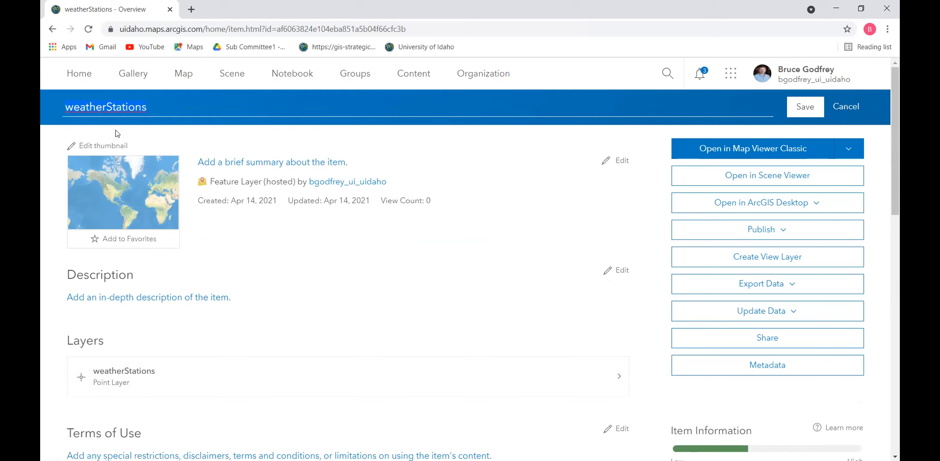
text(Weather )
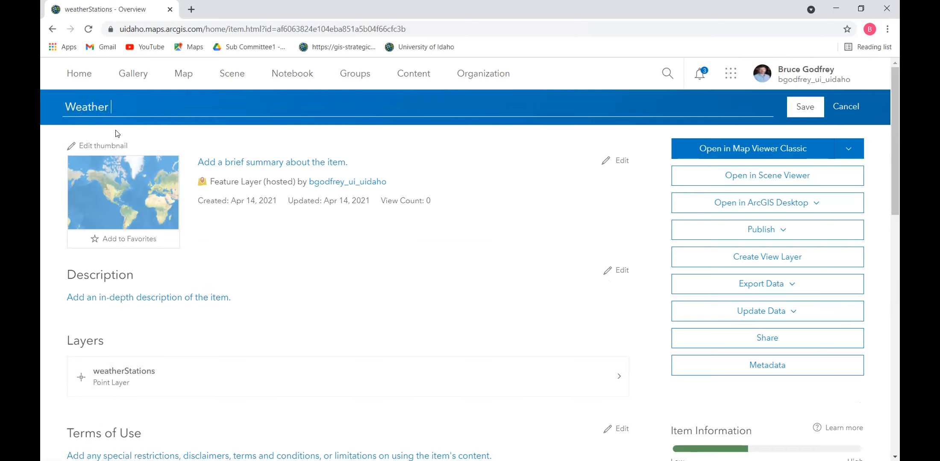
text(Stations of Idaho)
click(805, 107)
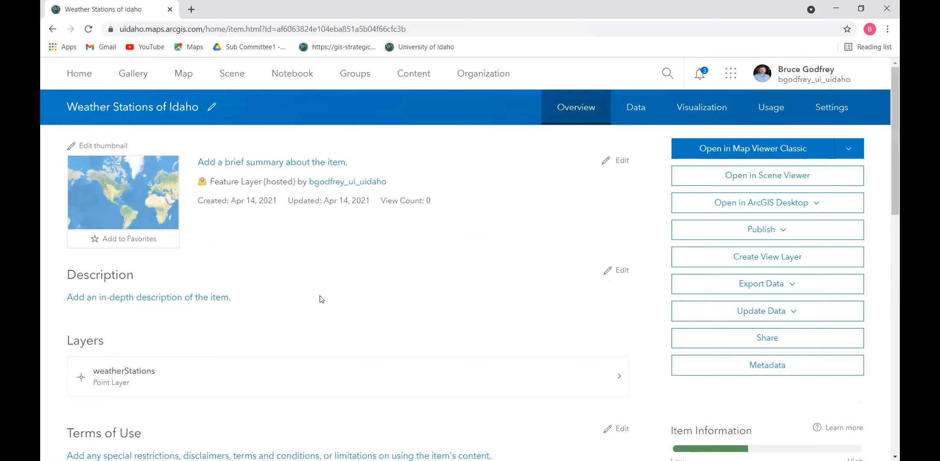
Return to My Content, open the Weather Stations of Idaho feature layer and examine its details, sharing, folder, tags and URL.
click(414, 77)
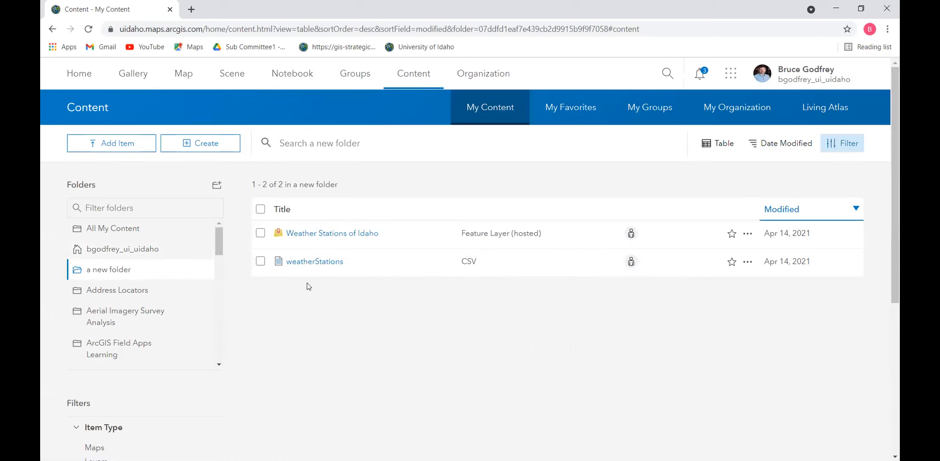
click(320, 238)
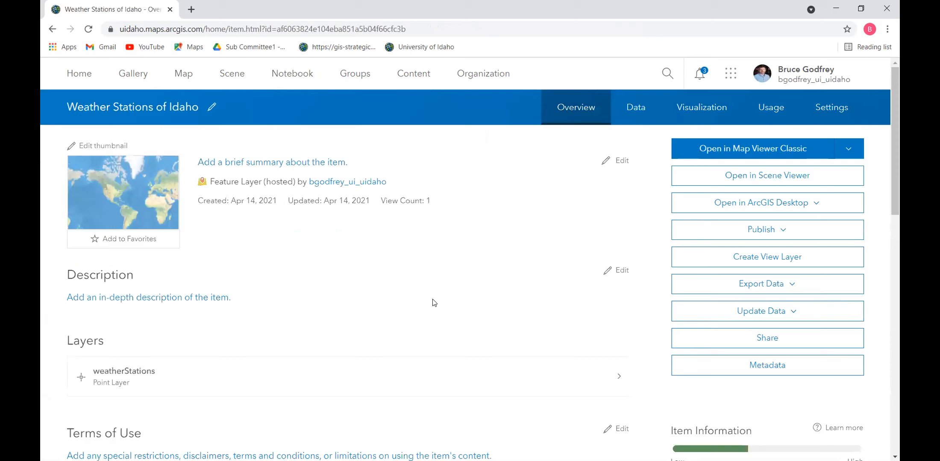
scroll(418, 296, down, 4)
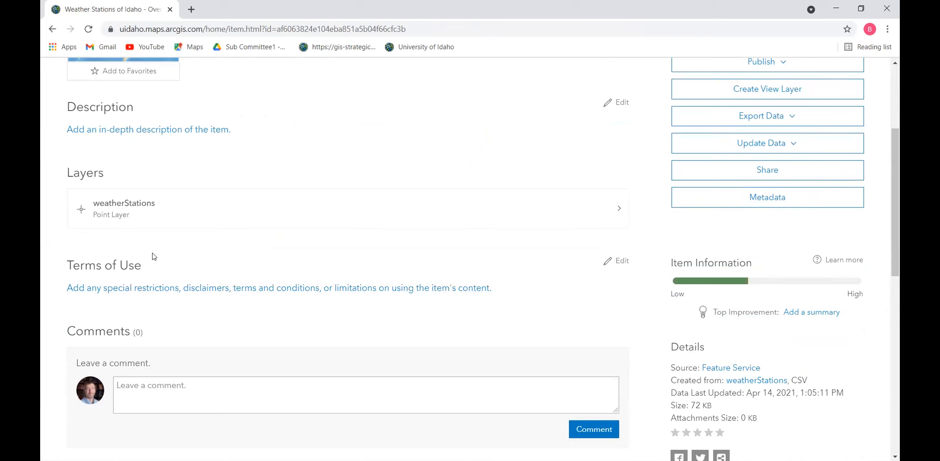
scroll(153, 256, down, 3)
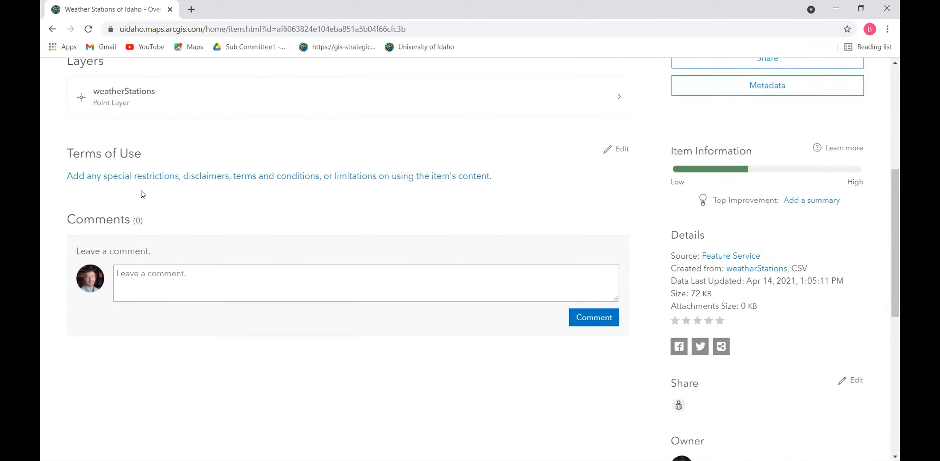
scroll(171, 203, down, 5)
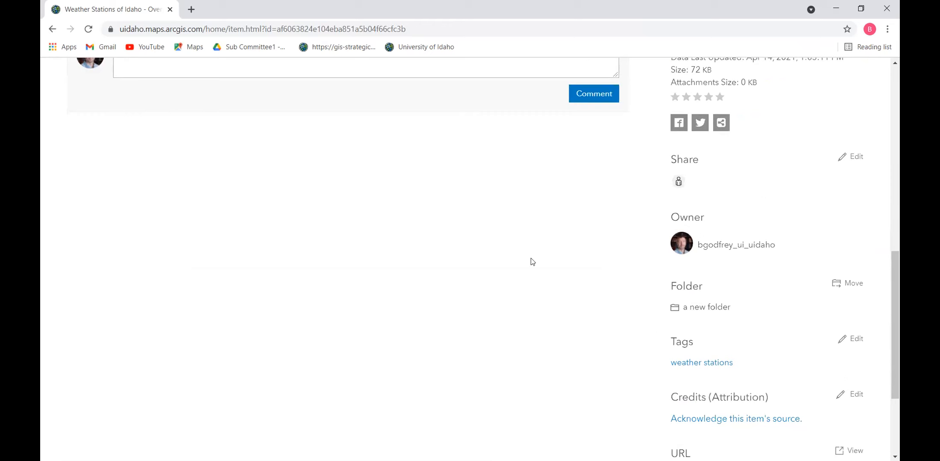
scroll(670, 337, down, 3)
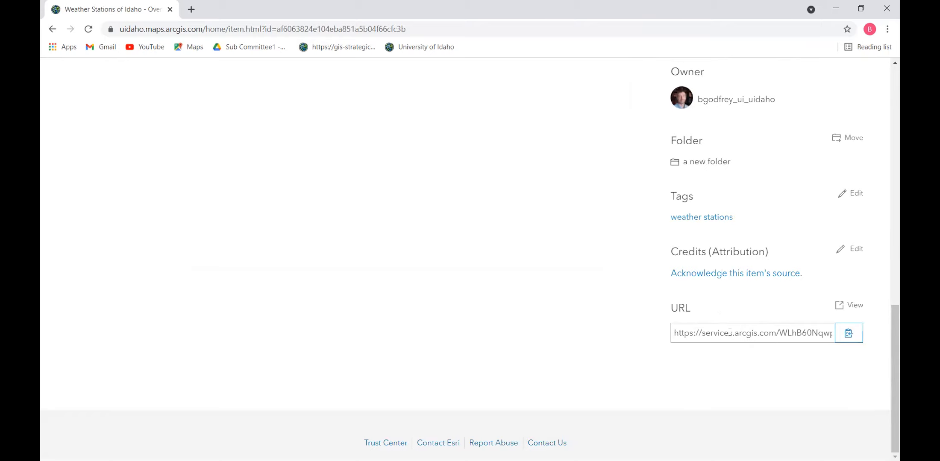
scroll(643, 332, up, 12)
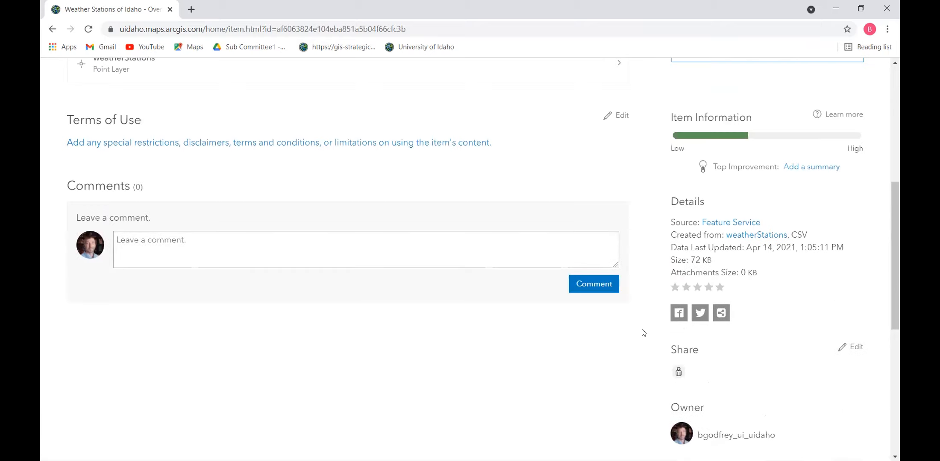
scroll(623, 328, up, 1)
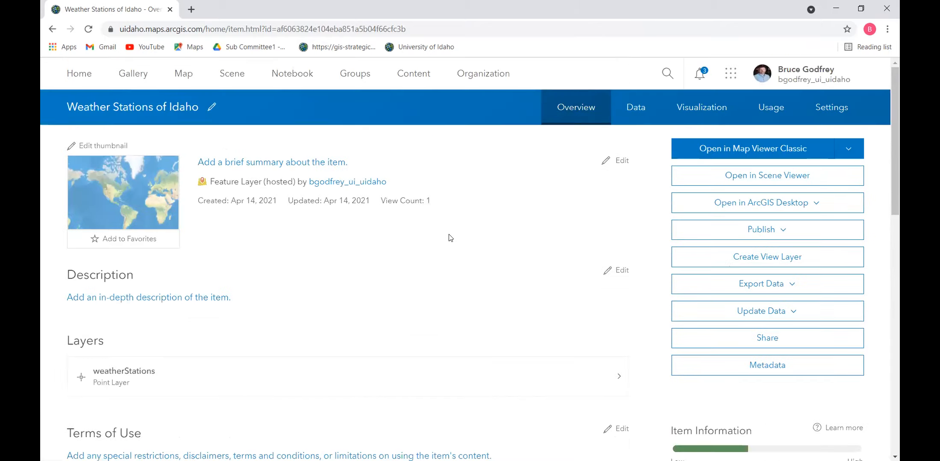
Review the item's data table, map visualization, and its general and hosted feature layer settings.
click(637, 109)
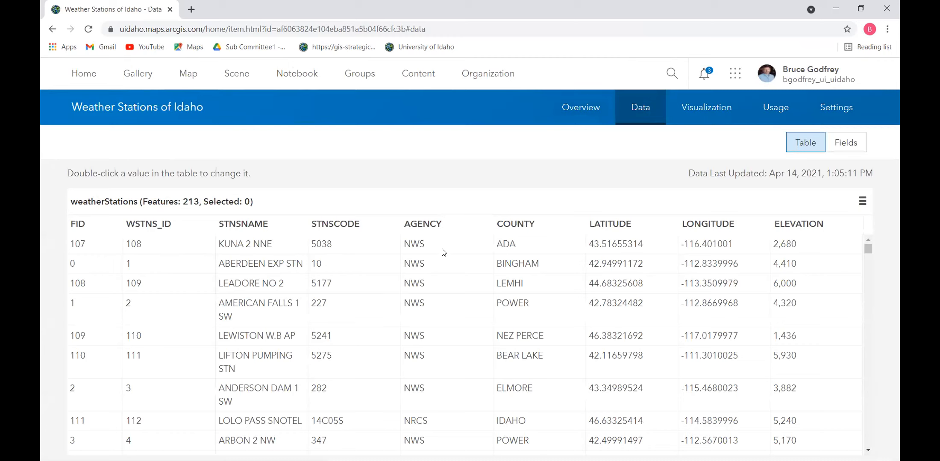
click(694, 112)
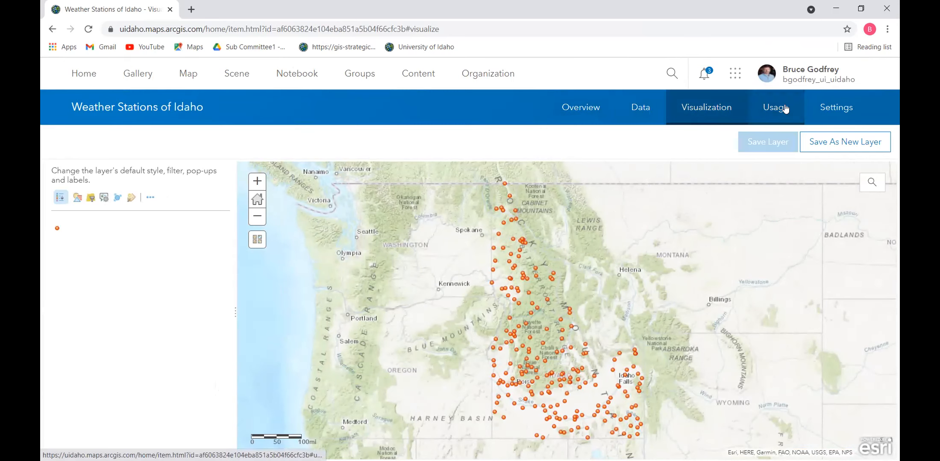
click(837, 111)
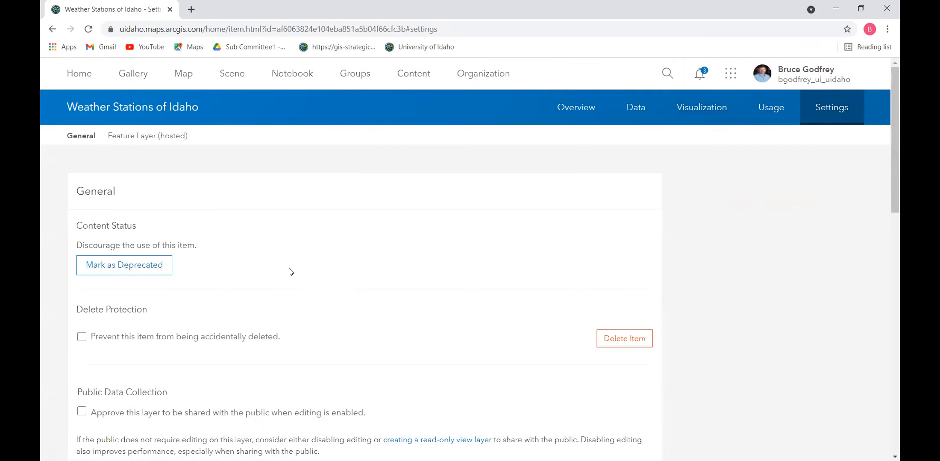
scroll(305, 256, down, 3)
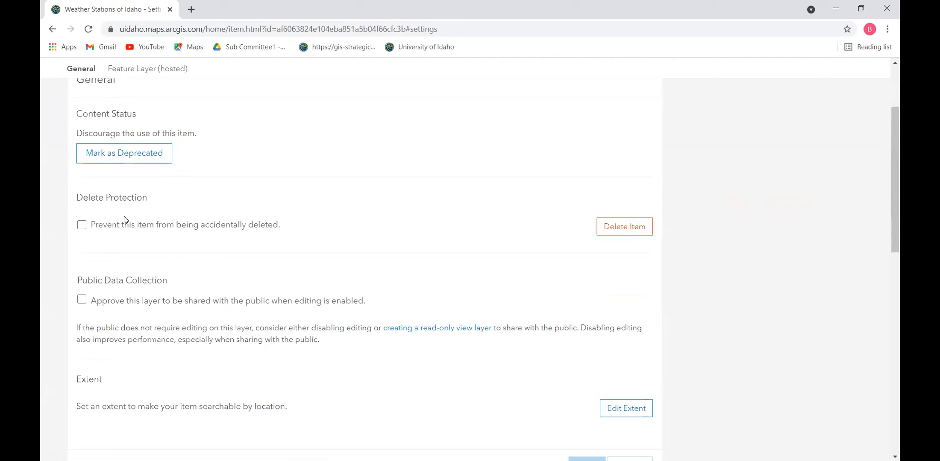
scroll(201, 220, down, 3)
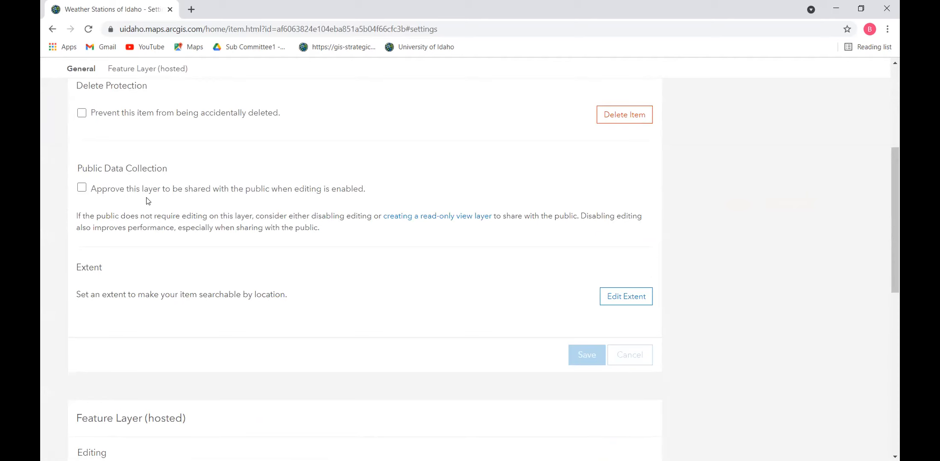
scroll(149, 203, down, 3)
scroll(149, 202, down, 4)
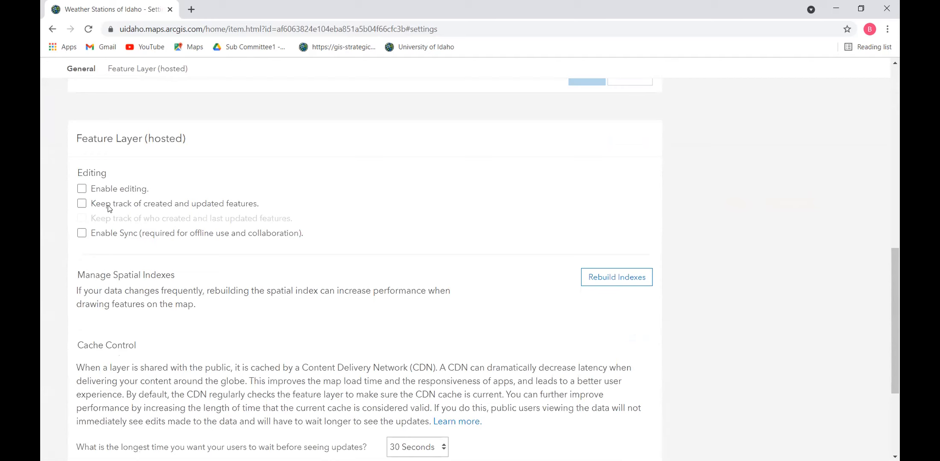
drag(102, 188, 190, 224)
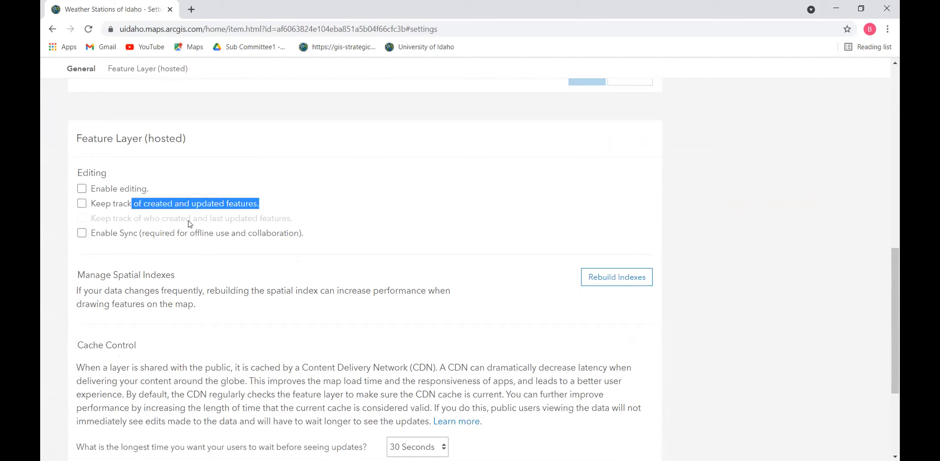
scroll(191, 225, down, 3)
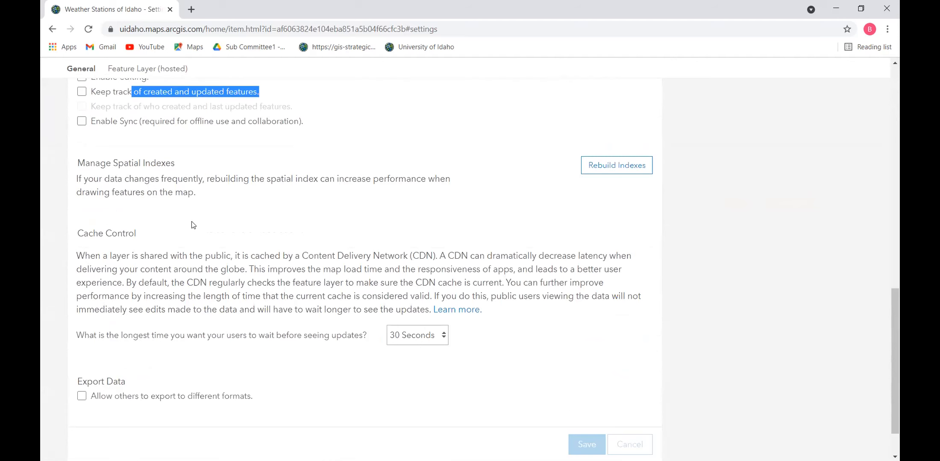
scroll(193, 225, down, 1)
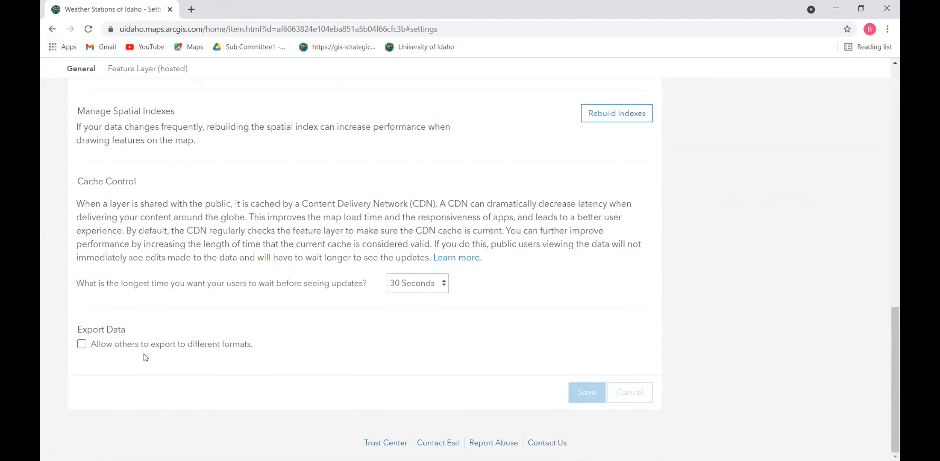
scroll(172, 344, up, 3)
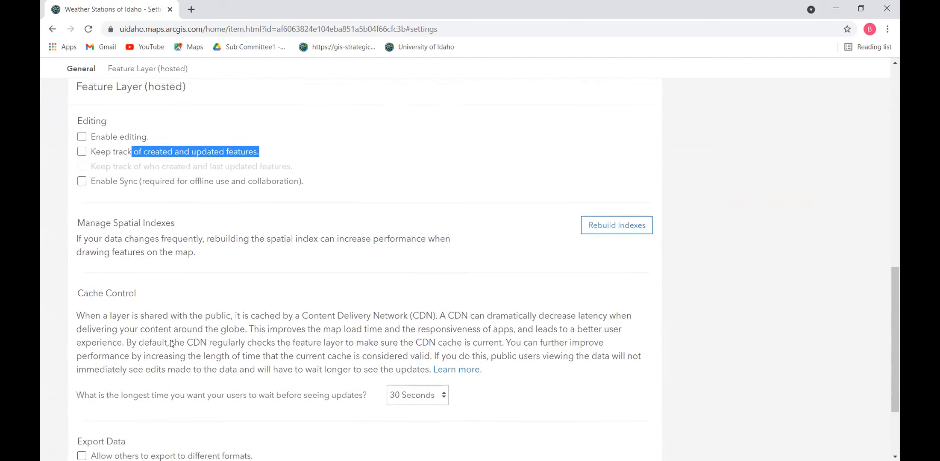
scroll(172, 343, up, 10)
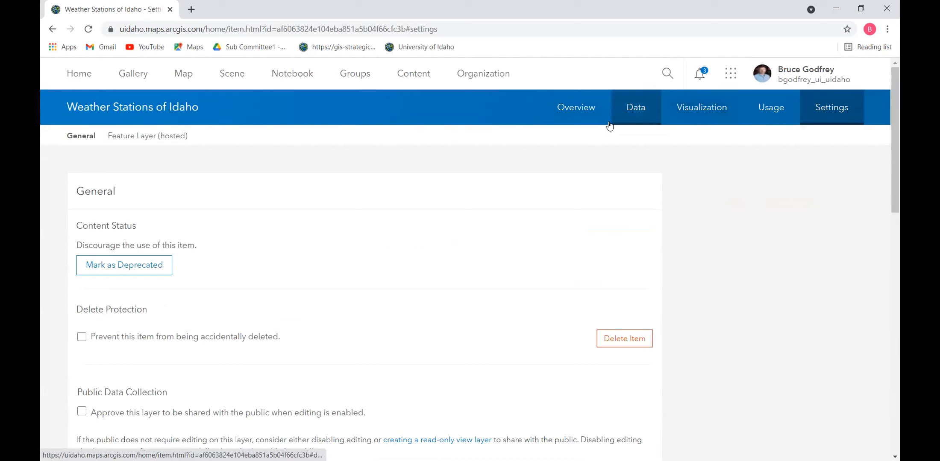
Return to the item overview and open the layer in Map Viewer Classic, framed to show all of Idaho's stations.
click(572, 108)
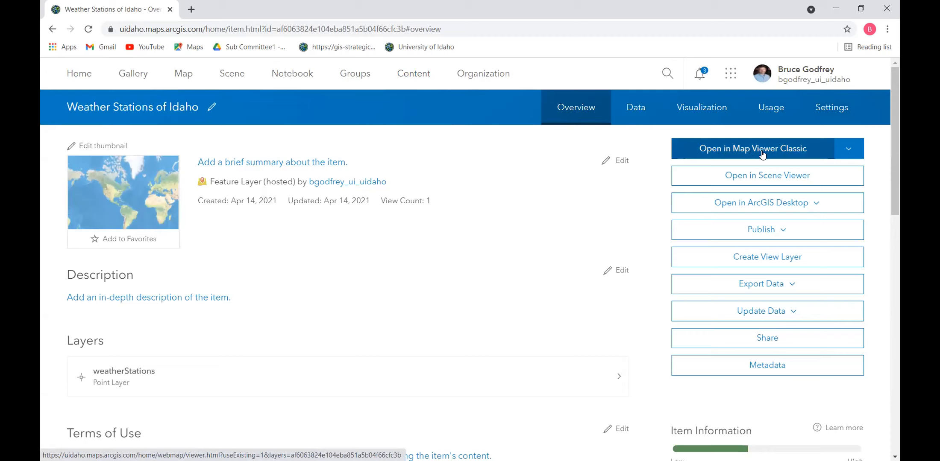
click(836, 157)
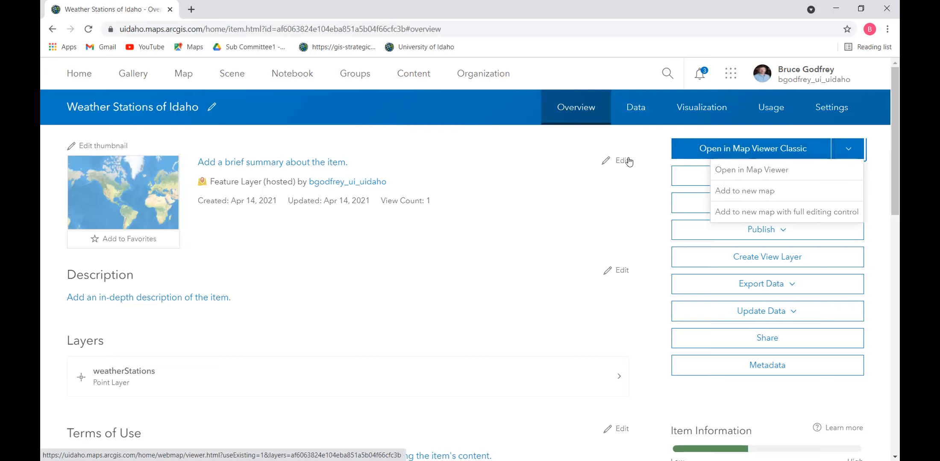
click(875, 148)
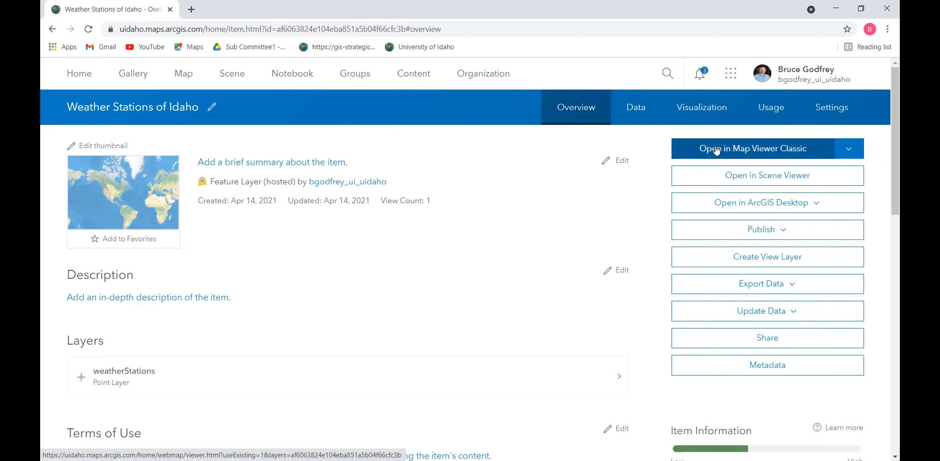
click(756, 155)
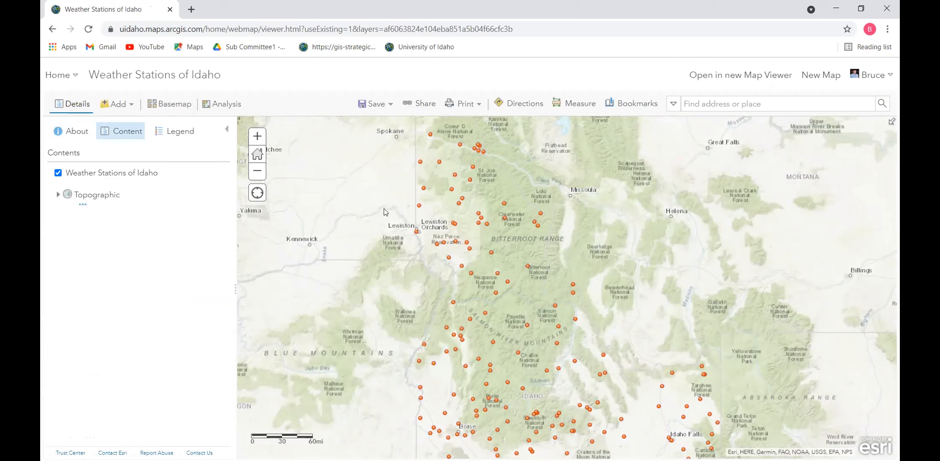
scroll(521, 244, down, 1)
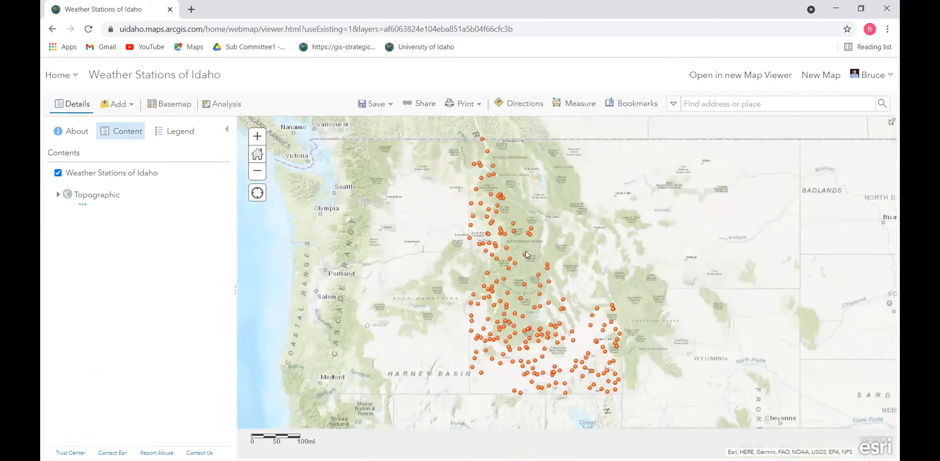
drag(555, 245, 562, 257)
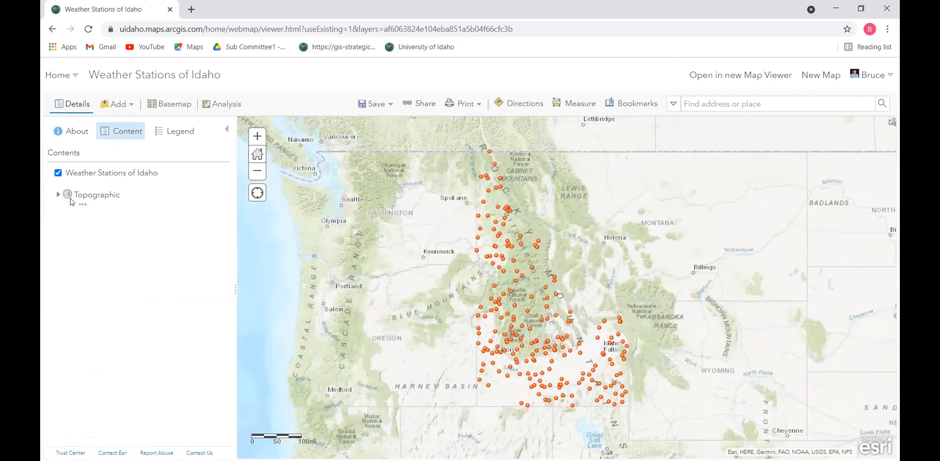
Look at the layer's style options and attribute table, and show its legend symbol in the map contents.
mouse_move(112, 178)
click(101, 185)
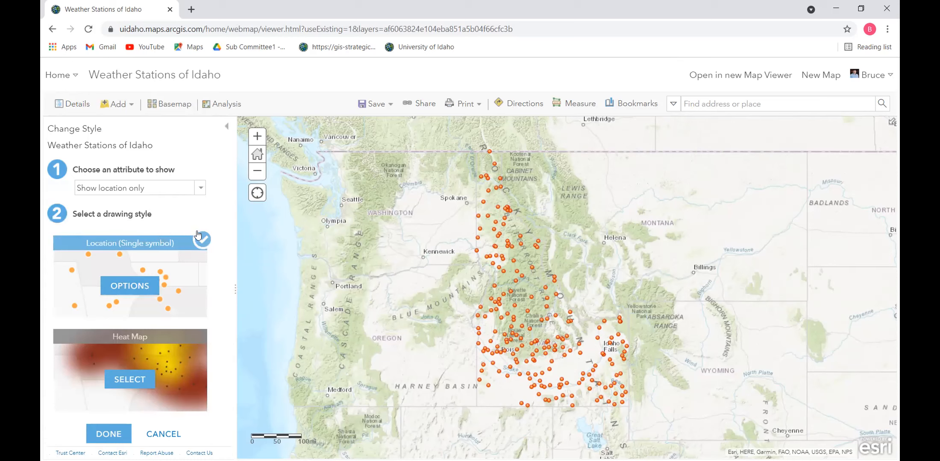
click(226, 126)
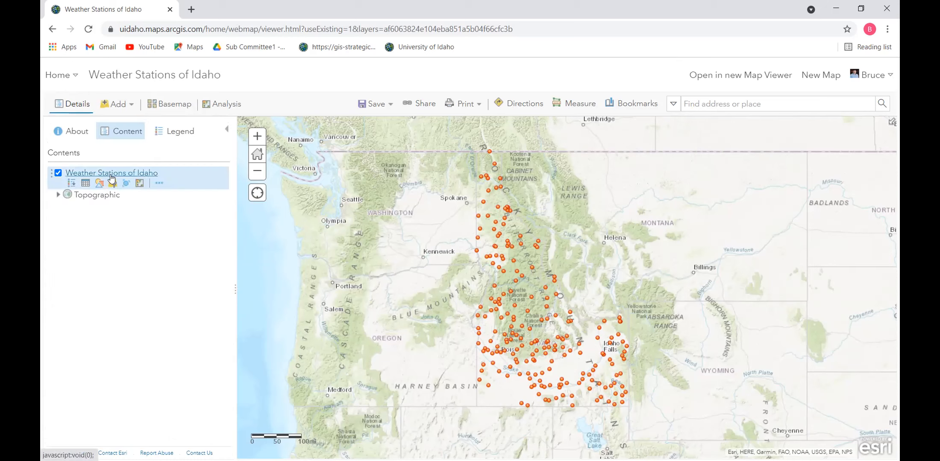
click(72, 183)
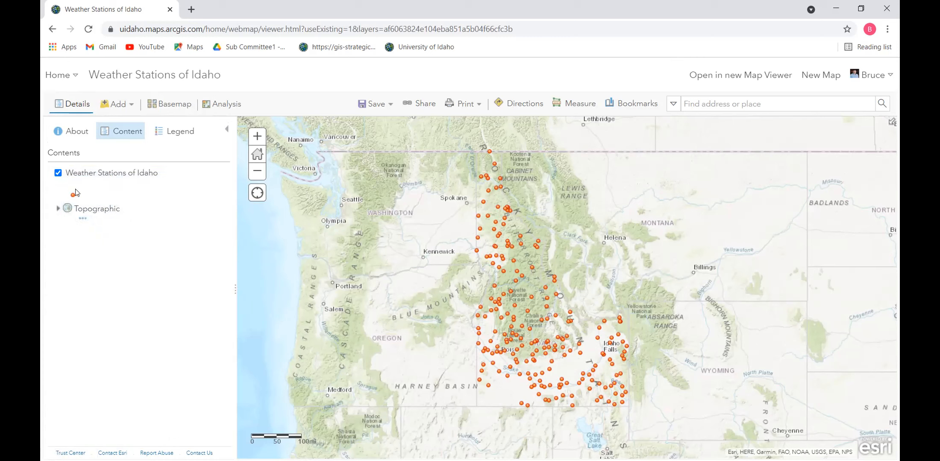
click(86, 183)
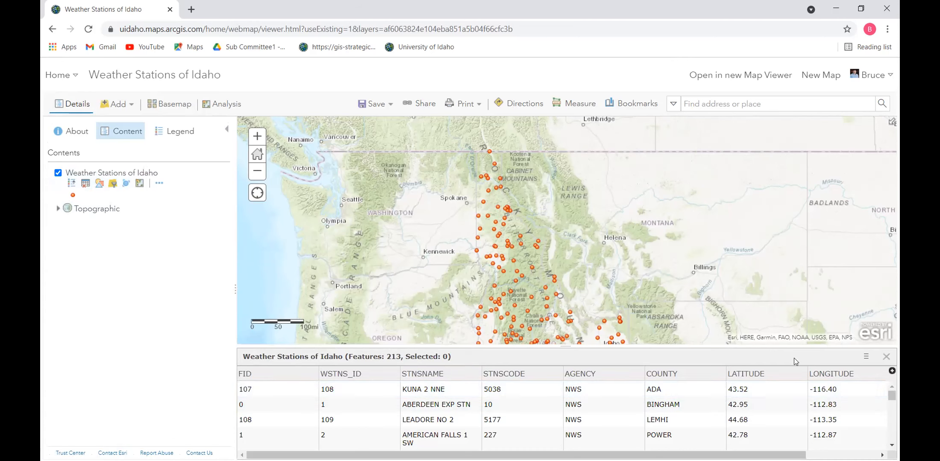
click(885, 357)
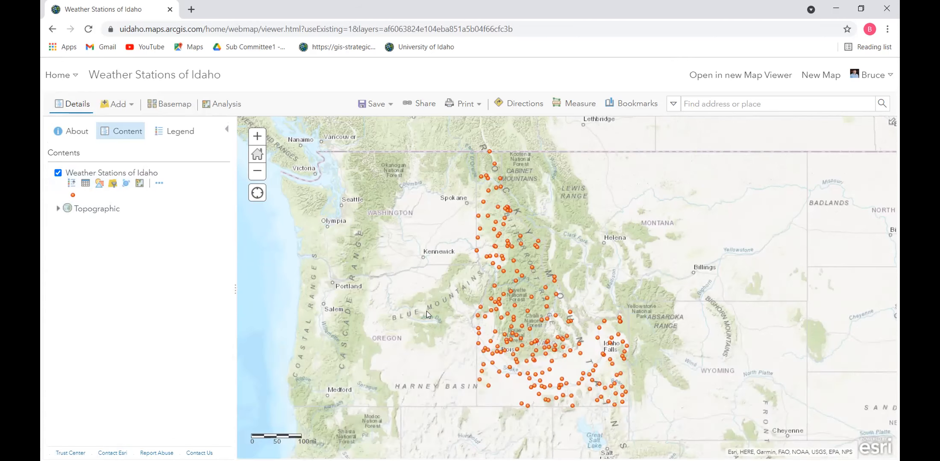
Try point clustering on the Weather Stations of Idaho layer and turn it off again.
click(127, 184)
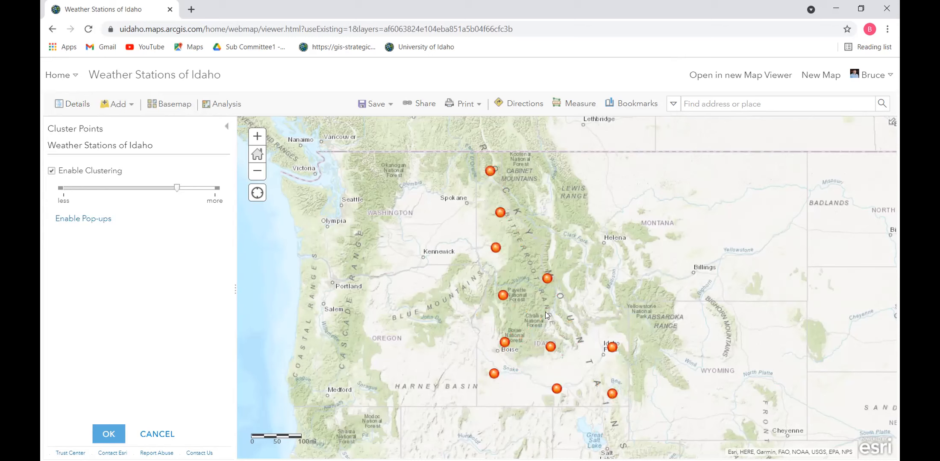
click(52, 171)
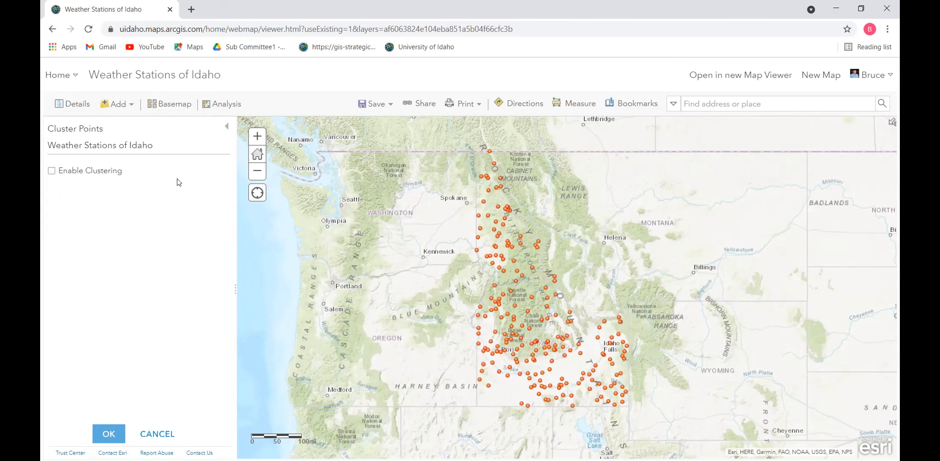
click(226, 127)
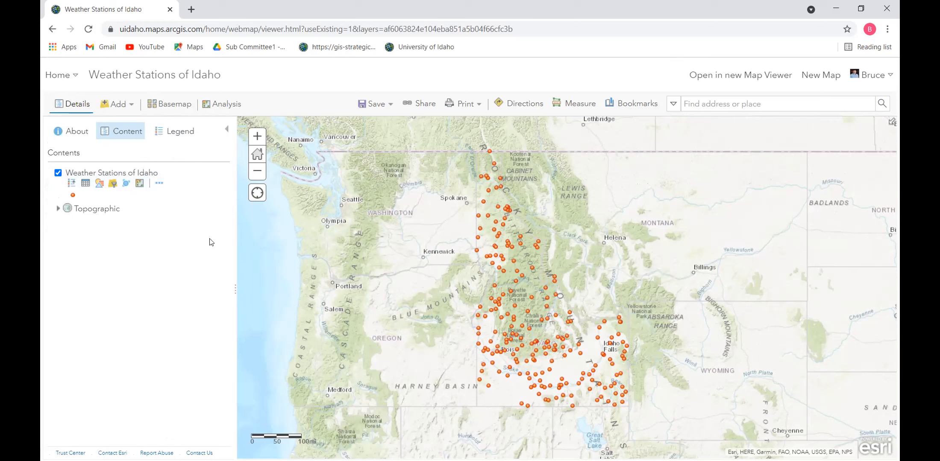
Make the Weather Stations of Idaho layer partly transparent.
click(159, 184)
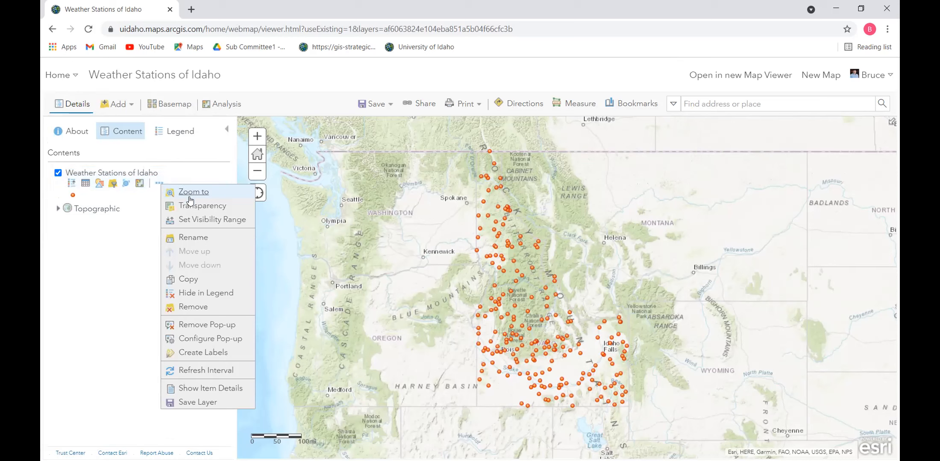
mouse_move(195, 207)
click(333, 230)
mouse_move(333, 231)
mouse_down()
mouse_move(354, 231)
mouse_move(318, 234)
mouse_up()
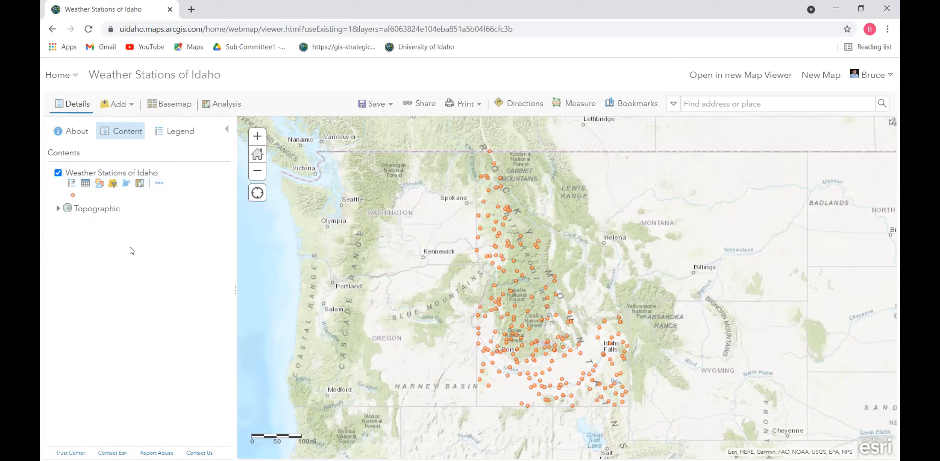
Adjust the zoomed-out limit of the Weather Stations of Idaho layer's visible range.
click(159, 183)
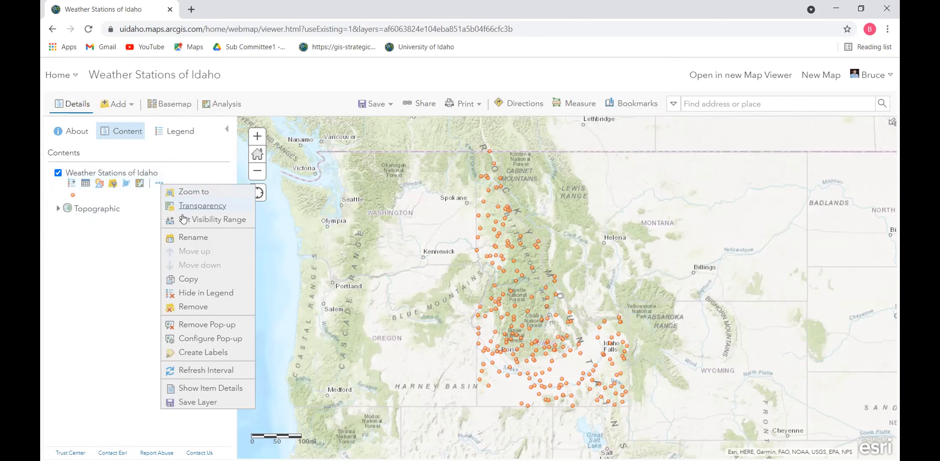
mouse_move(198, 221)
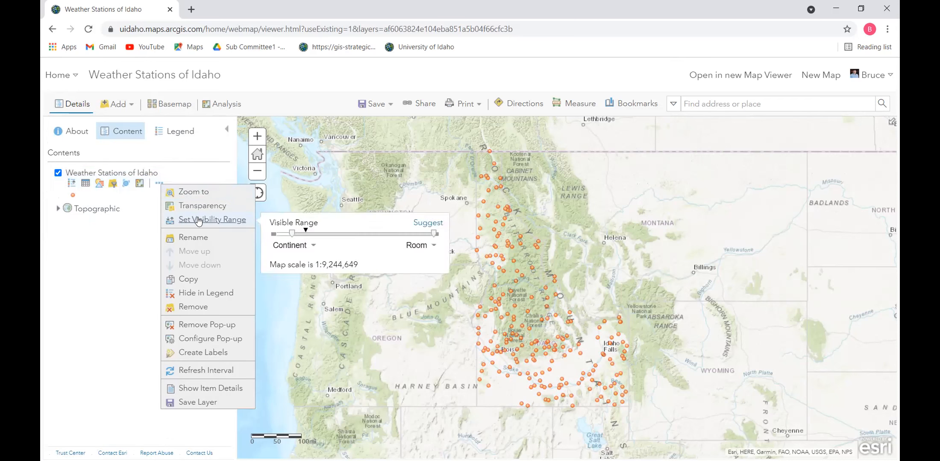
mouse_move(292, 234)
mouse_down()
mouse_move(368, 242)
mouse_move(287, 242)
mouse_up()
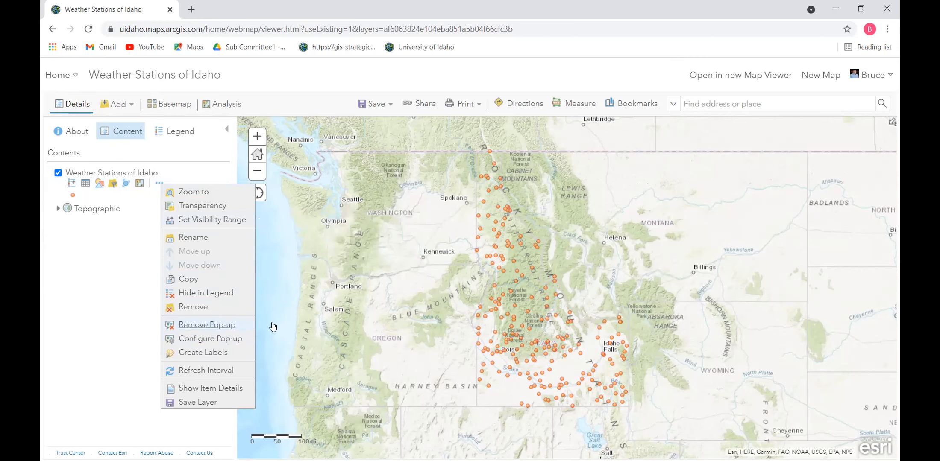
Open the pop-up of the Lolo Pass Snotel station and examine its listed field attributes.
scroll(519, 240, up, 4)
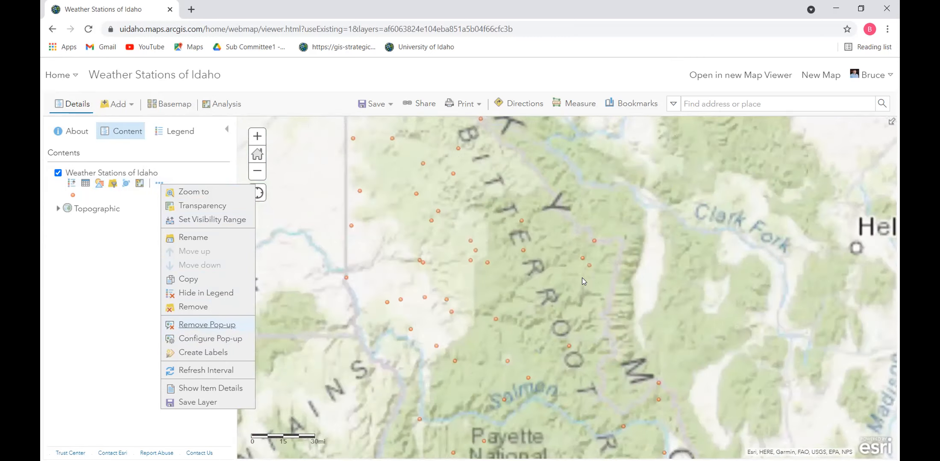
click(594, 240)
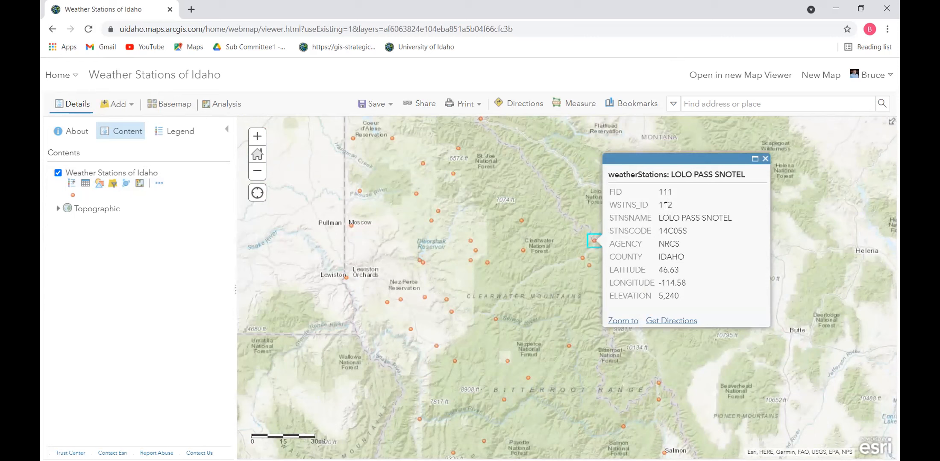
drag(608, 192, 621, 193)
Configure the Weather Stations of Idaho pop-up so that the FID field is not displayed.
click(159, 183)
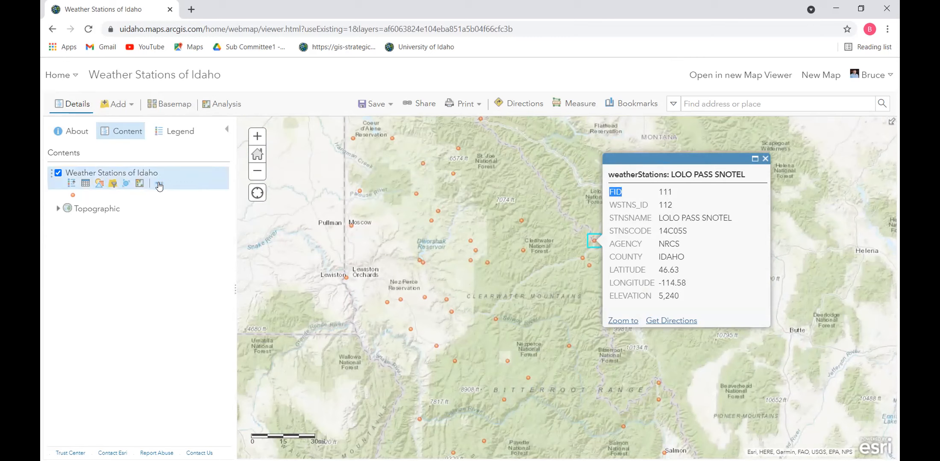
click(199, 339)
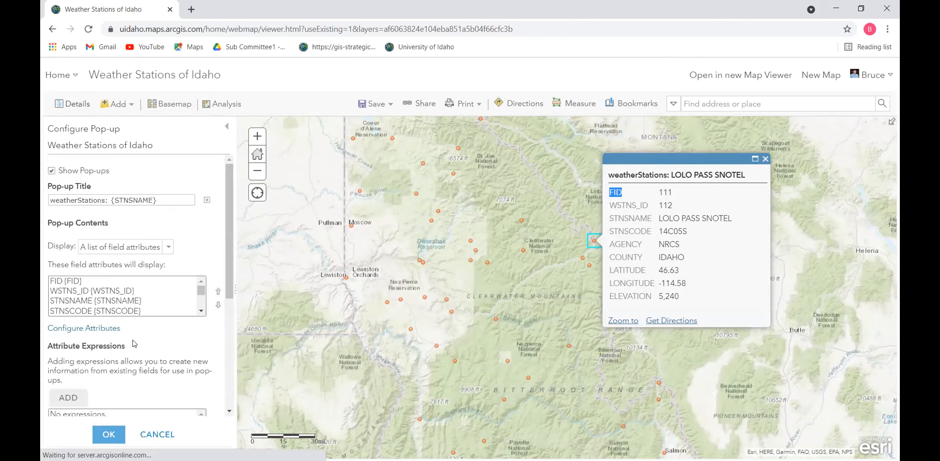
click(102, 327)
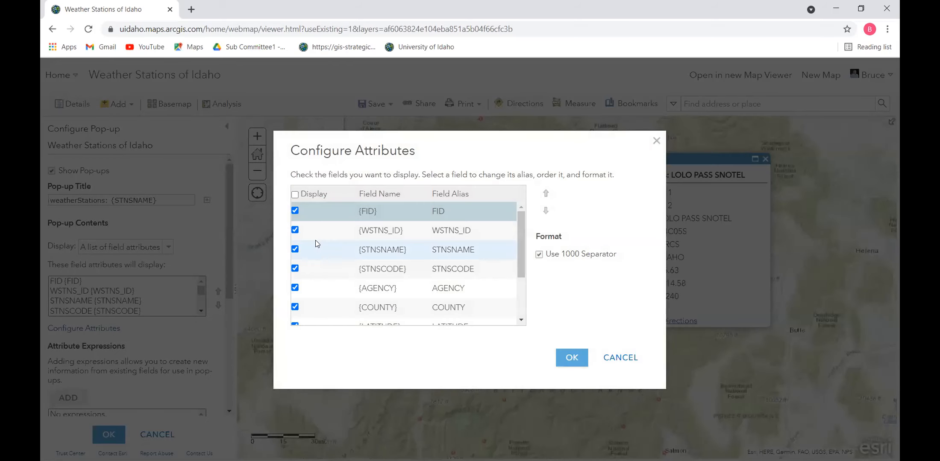
click(294, 210)
mouse_move(521, 234)
mouse_down()
mouse_move(529, 295)
mouse_move(531, 238)
mouse_up()
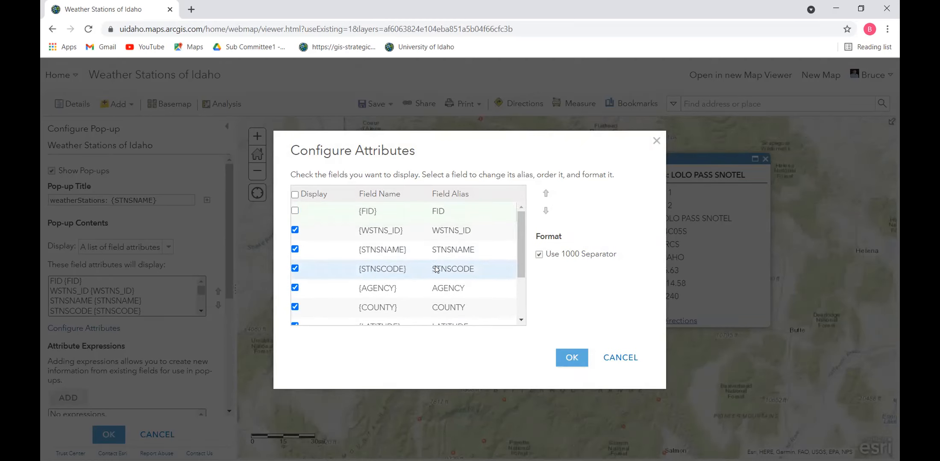
mouse_move(523, 244)
mouse_down()
mouse_move(528, 279)
mouse_move(524, 235)
mouse_up()
Set the STNSNAME field's alias to "Station Name" and apply the pop-up configuration.
click(483, 250)
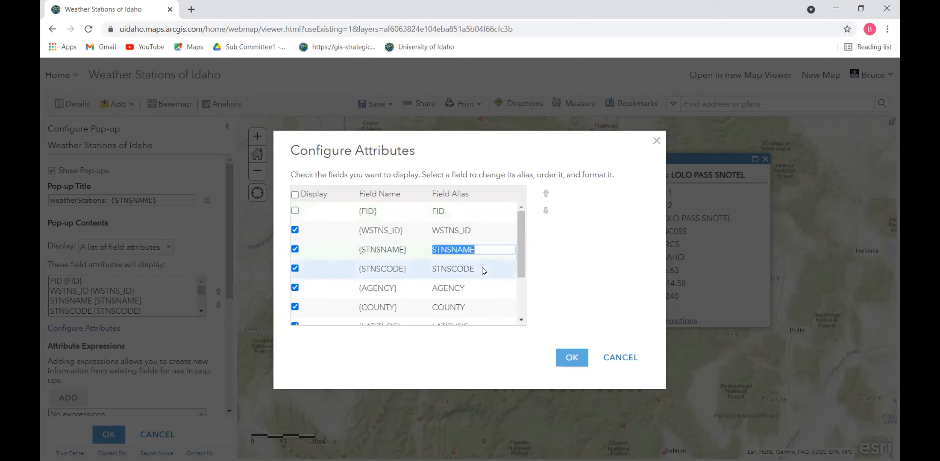
text(Station Name)
click(571, 357)
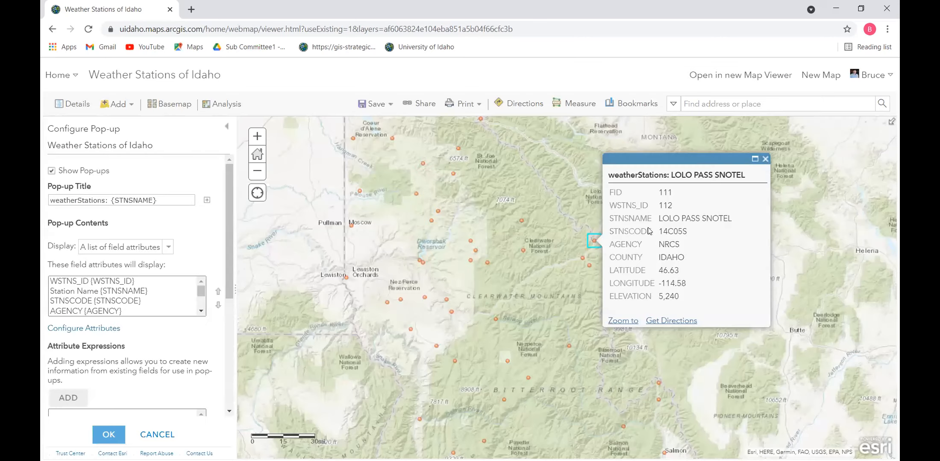
click(109, 435)
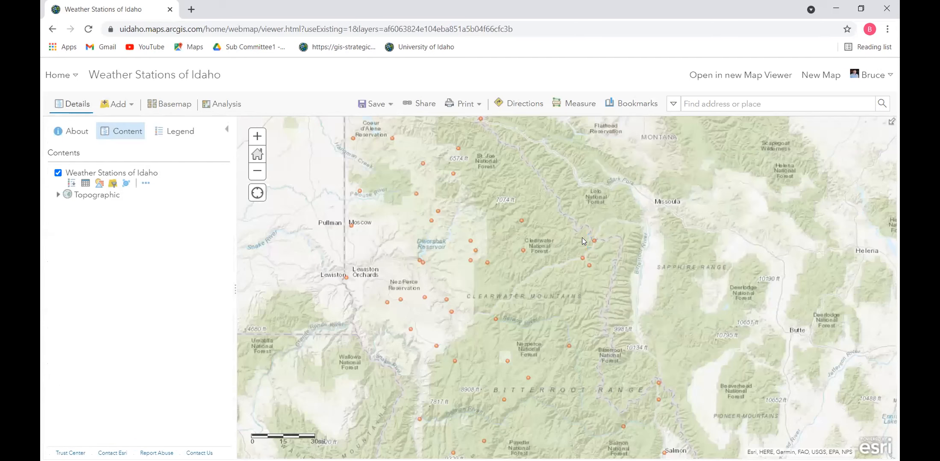
Check the field list and station name alias in the Lolo Pass Snotel pop-up, and close it.
click(593, 242)
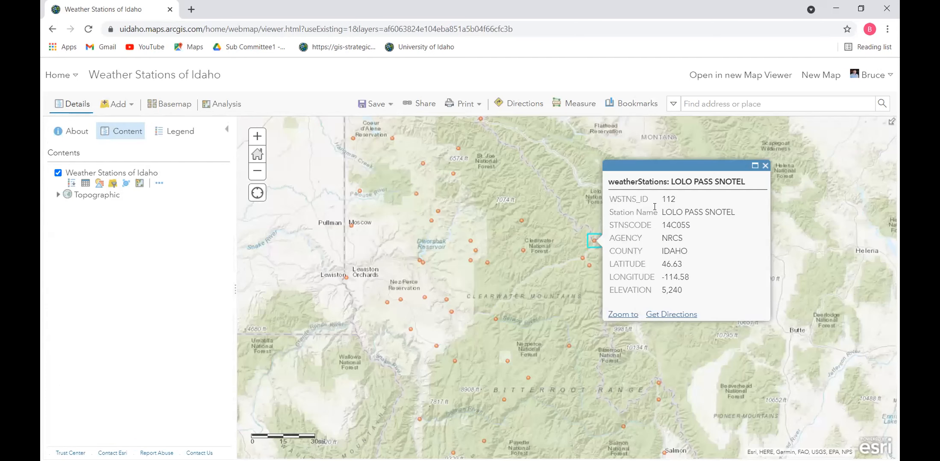
drag(611, 210, 661, 211)
click(765, 166)
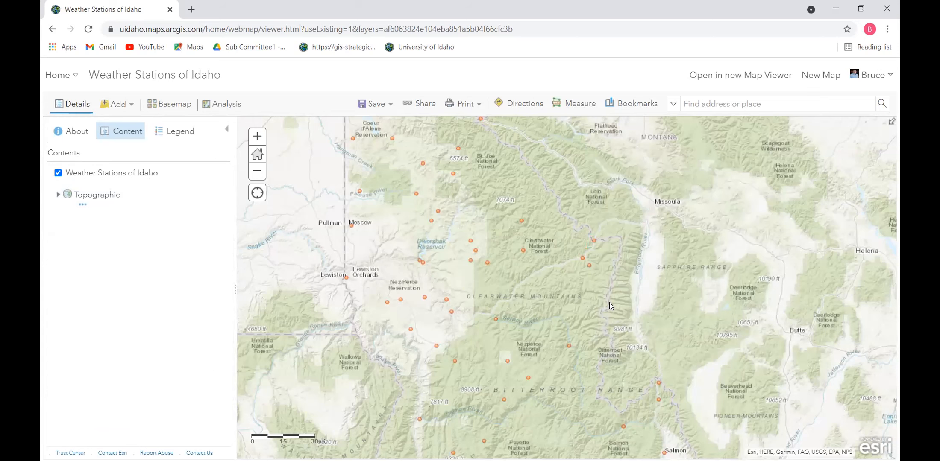
Change the map's basemap to Light Gray Canvas.
scroll(494, 247, down, 1)
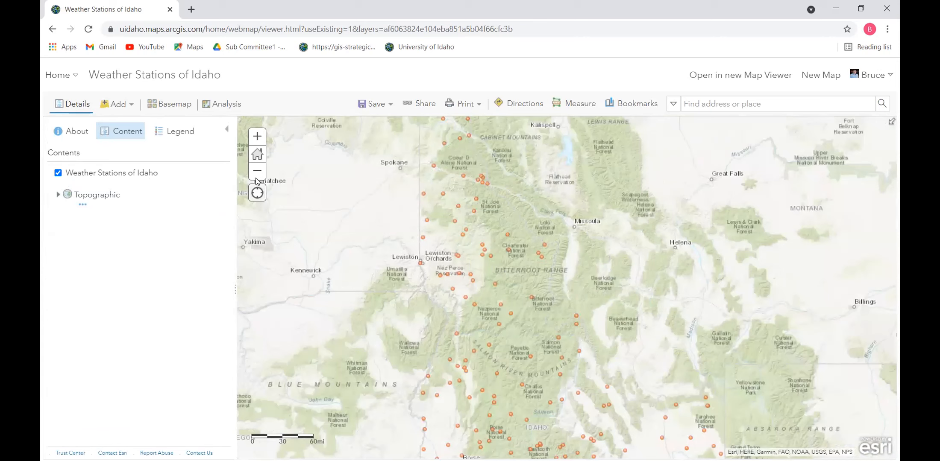
click(173, 105)
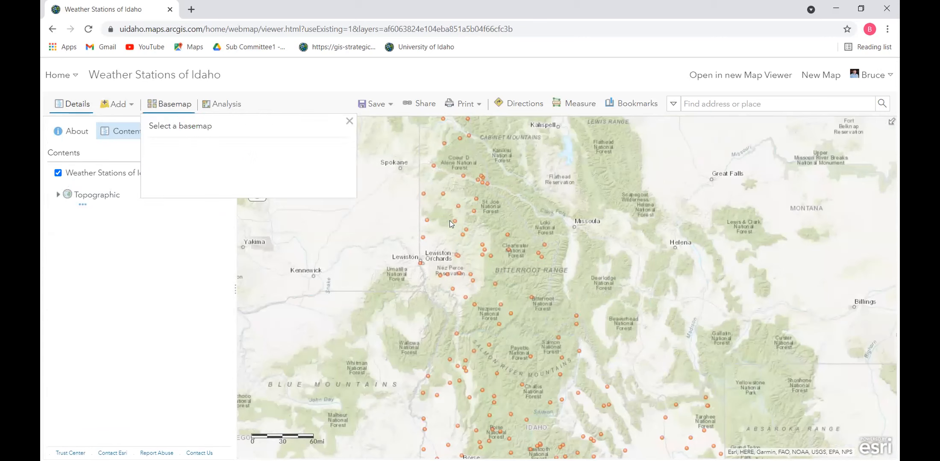
click(296, 237)
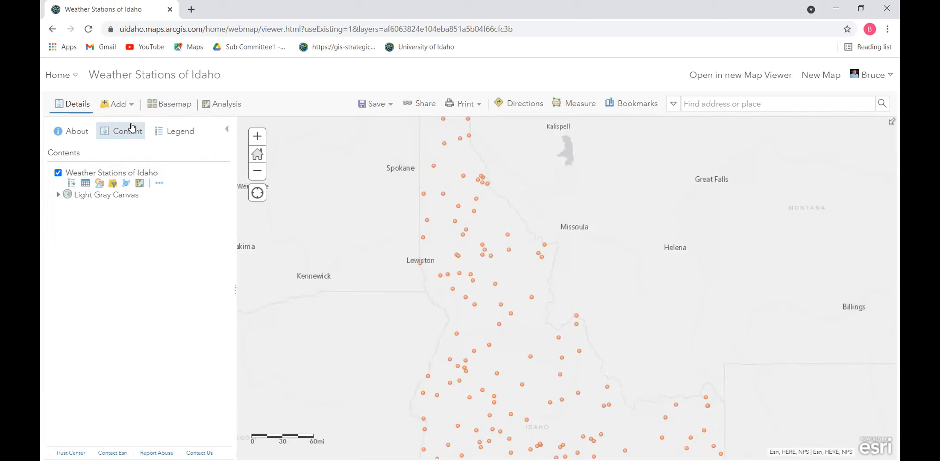
Search the Living Atlas for "public lands", add the Public Land Survey System layer to the map and return to the layer contents.
click(120, 106)
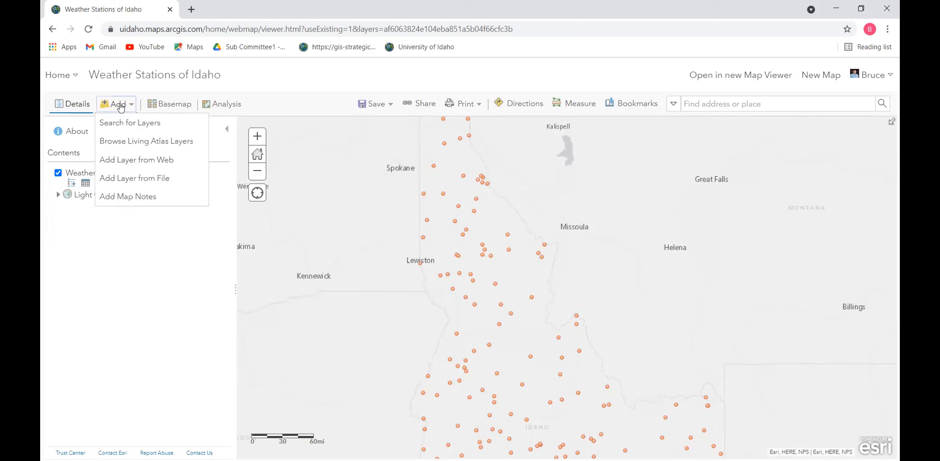
click(143, 142)
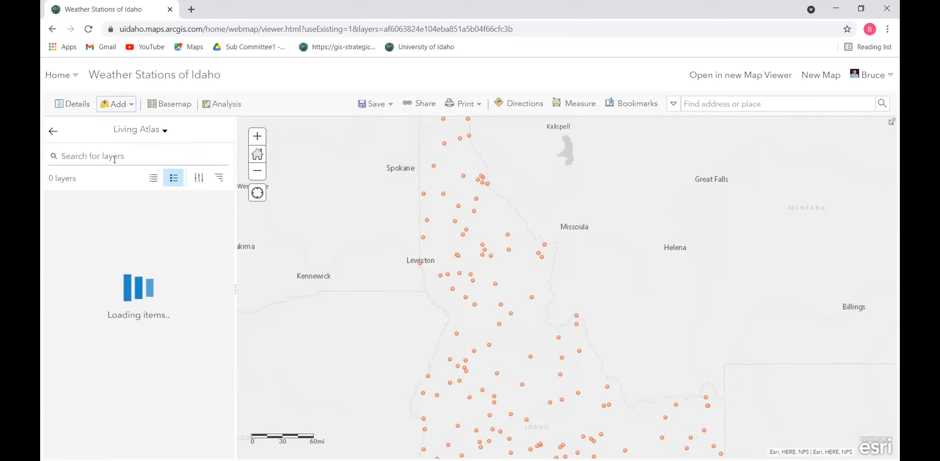
click(112, 158)
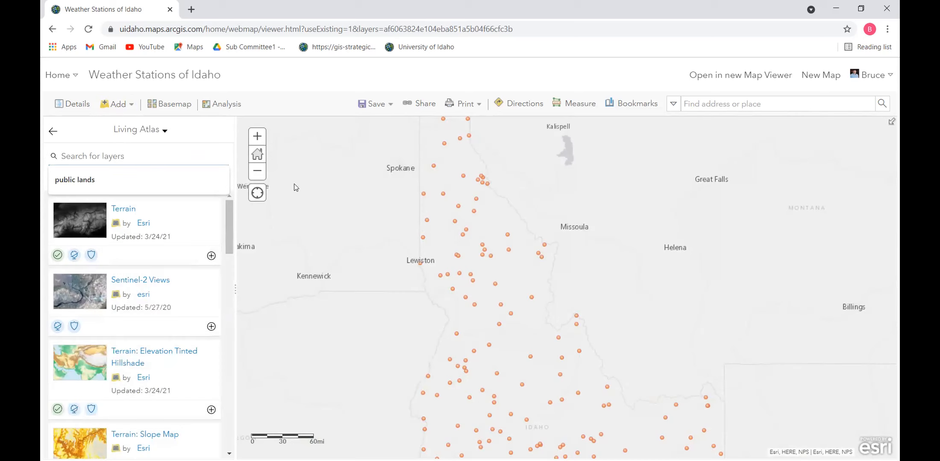
click(84, 180)
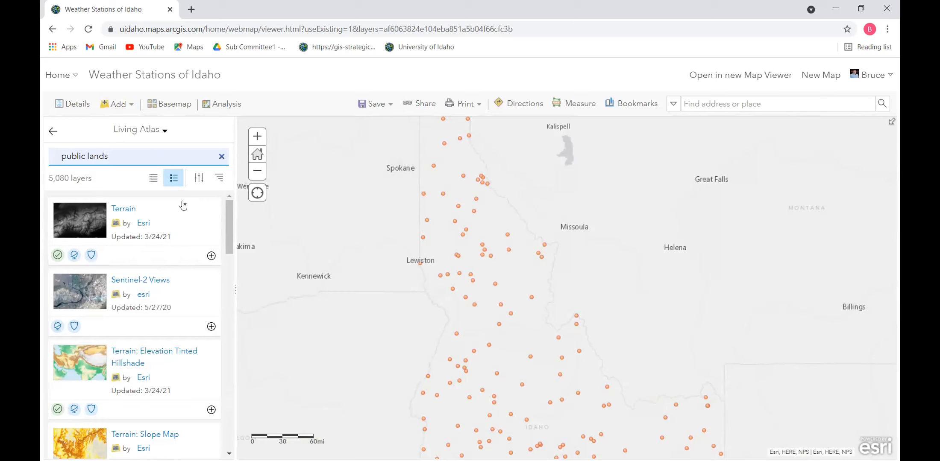
key(Return)
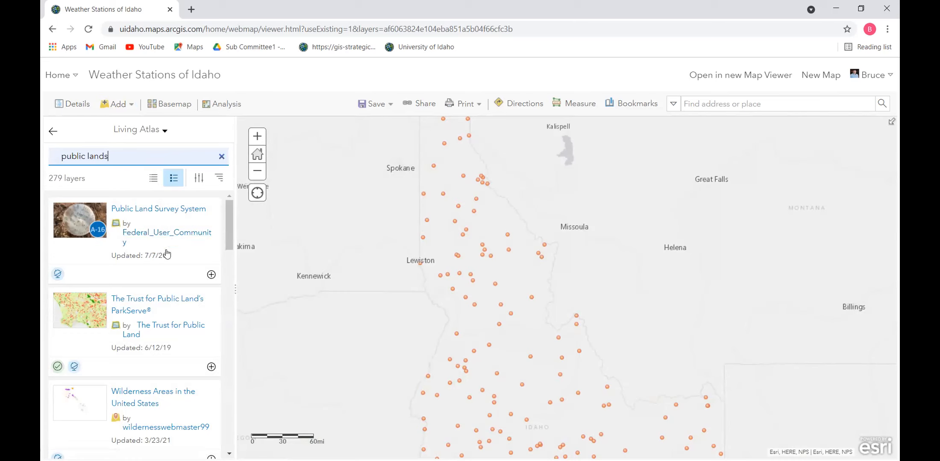
click(211, 275)
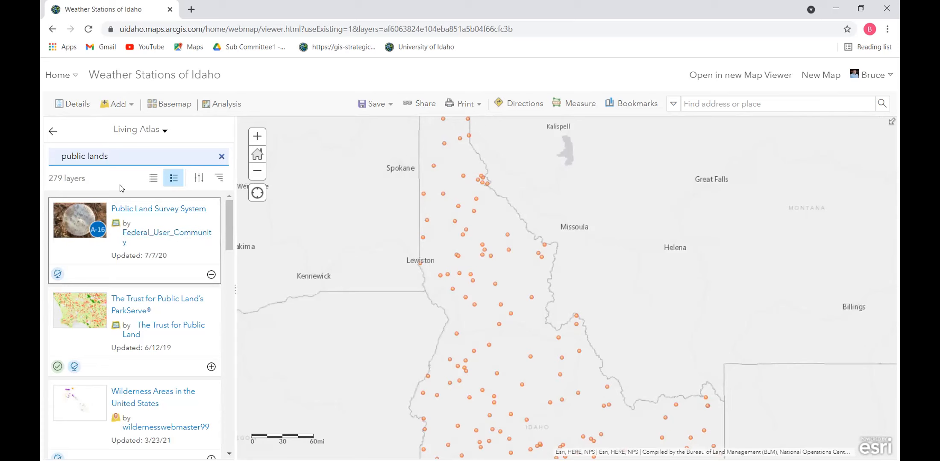
click(53, 133)
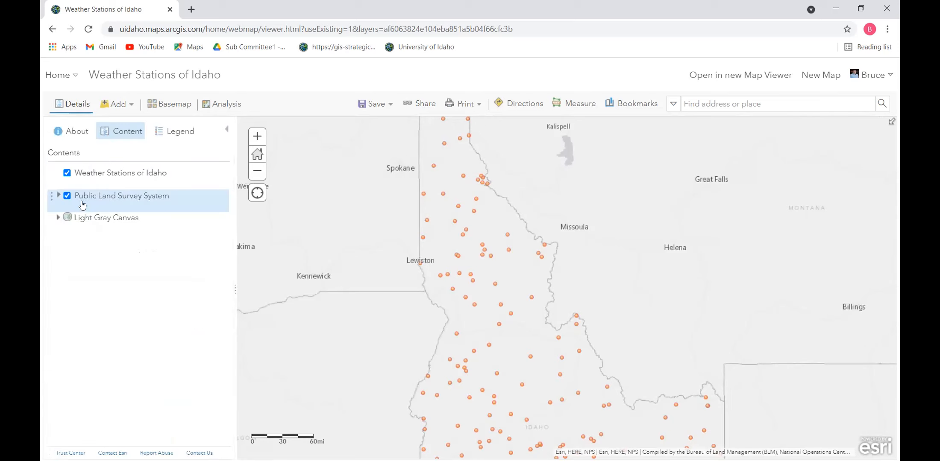
Examine how the Public Land Survey System grid and its township labels draw at different scales around northern Idaho.
scroll(500, 235, up, 1)
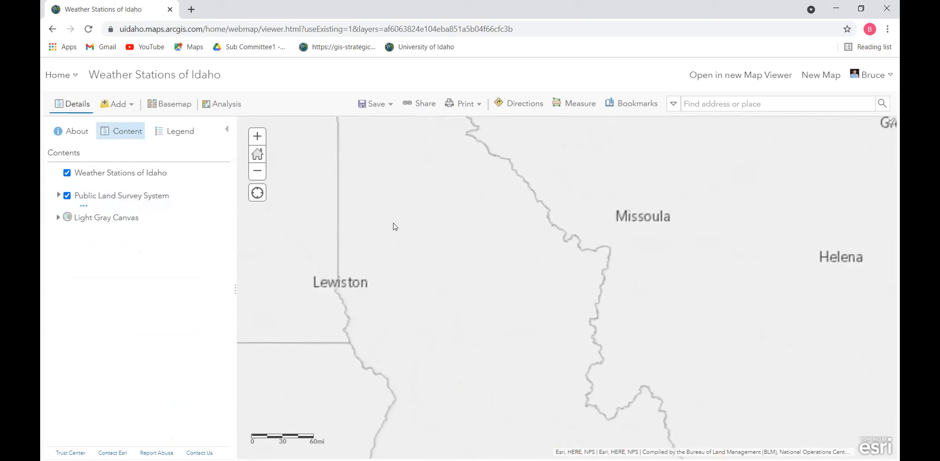
drag(380, 208, 453, 273)
scroll(440, 241, up, 1)
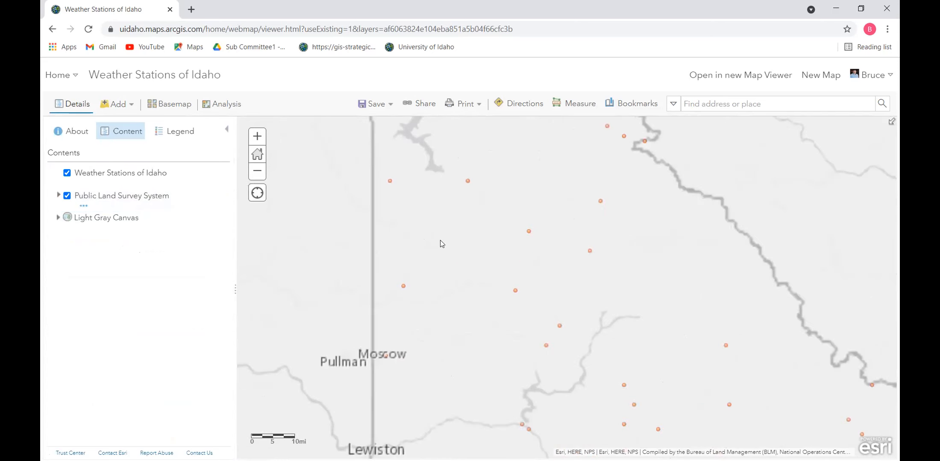
scroll(479, 254, up, 1)
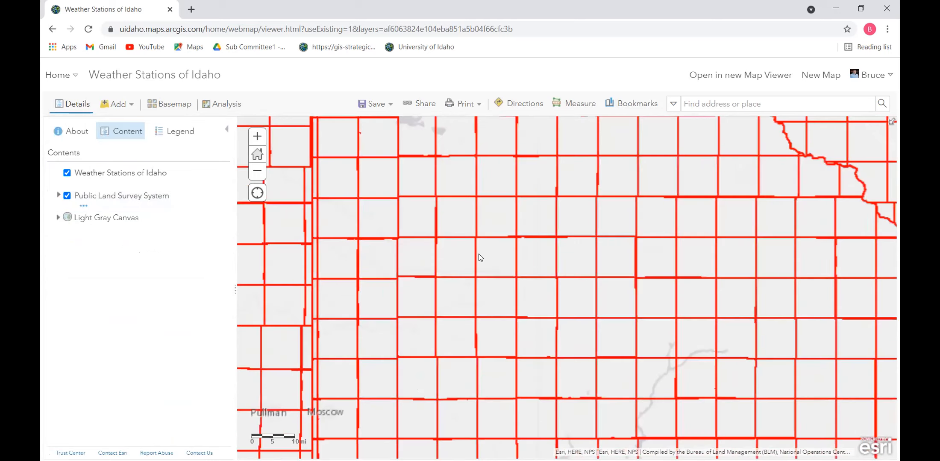
scroll(479, 254, up, 1)
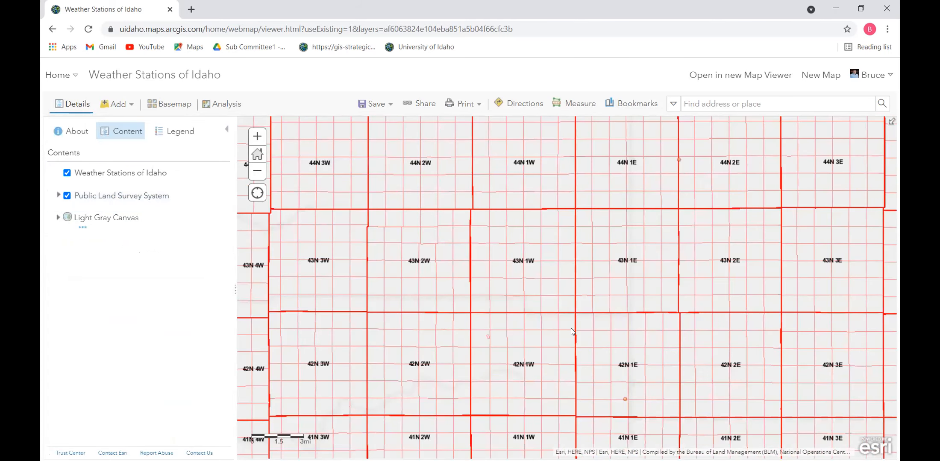
drag(565, 339, 462, 251)
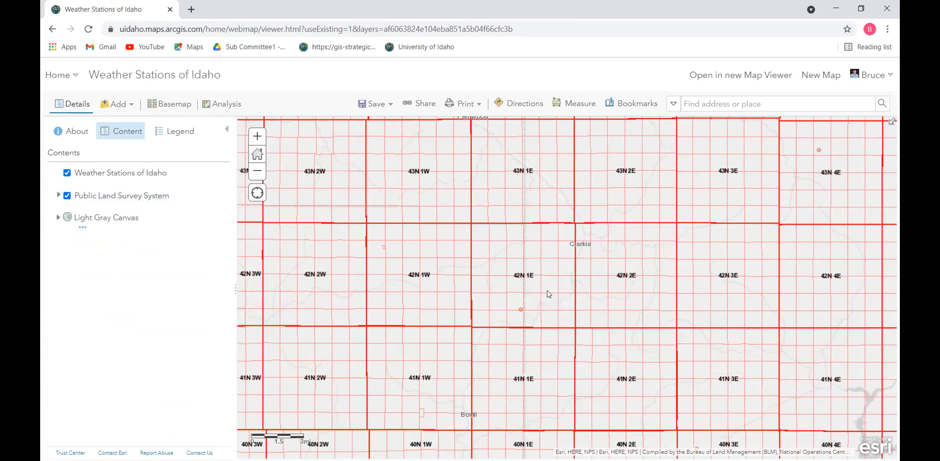
scroll(509, 289, down, 1)
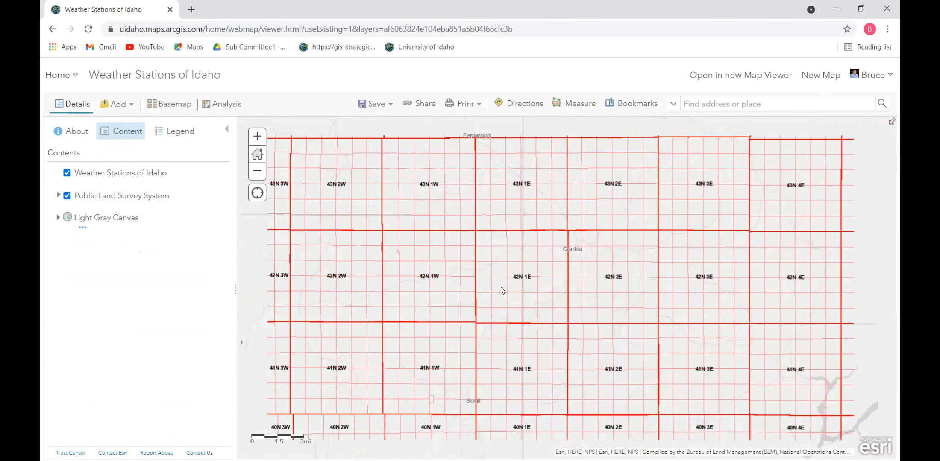
scroll(501, 289, down, 3)
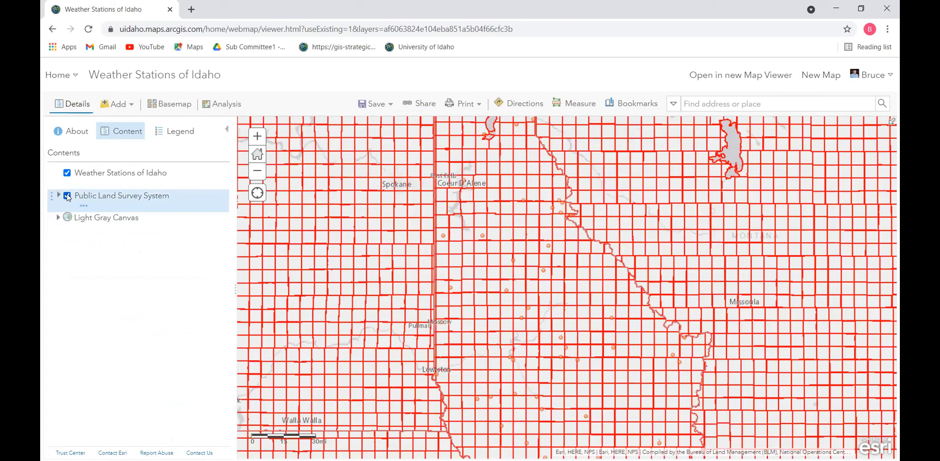
Try reordering the map's layers, and hide the Public Land Survey System layer.
mouse_move(50, 197)
mouse_down()
mouse_move(77, 168)
mouse_move(53, 188)
mouse_move(54, 209)
mouse_up()
drag(53, 176, 50, 197)
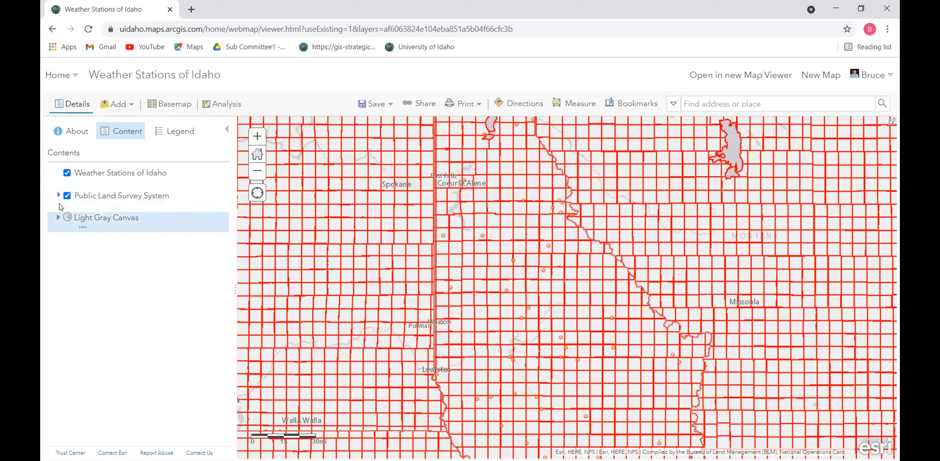
click(66, 196)
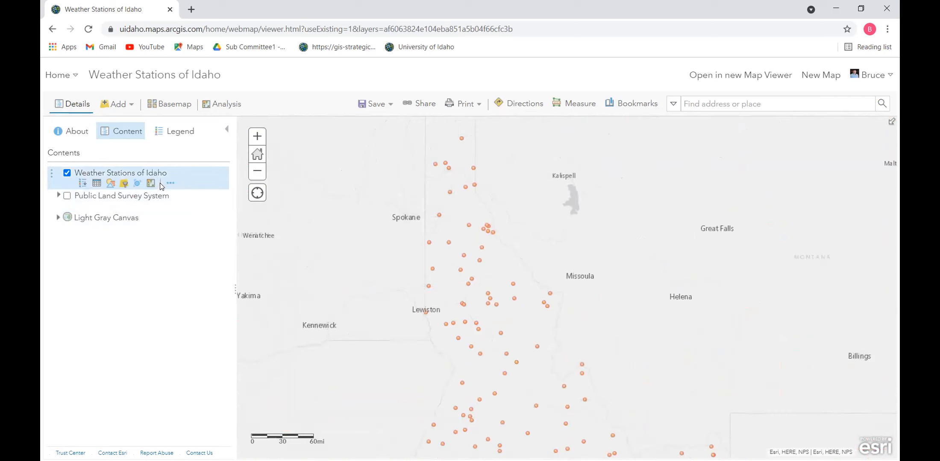
Try labelling the Weather Stations of Idaho features with Station Name, and discard the labels.
click(171, 186)
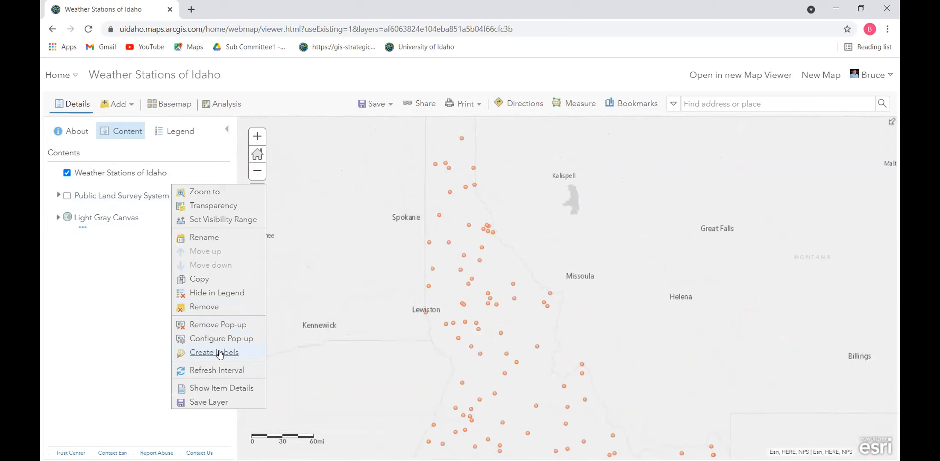
scroll(468, 247, up, 3)
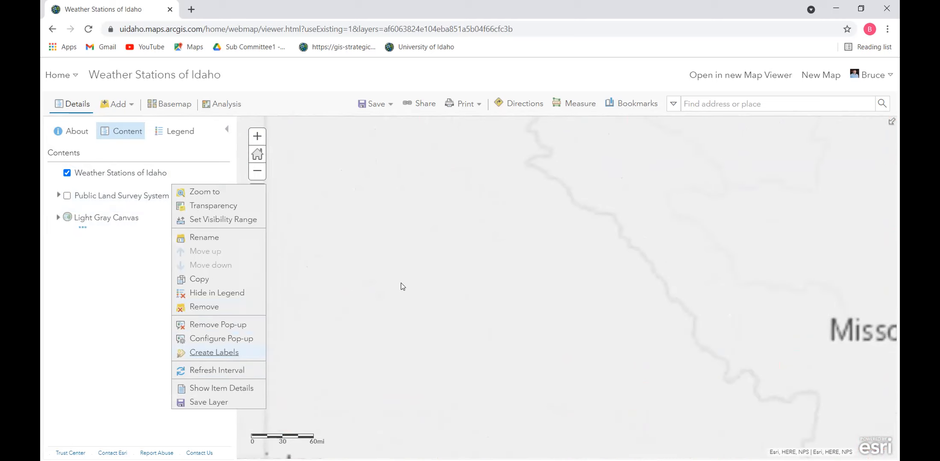
drag(461, 296, 473, 233)
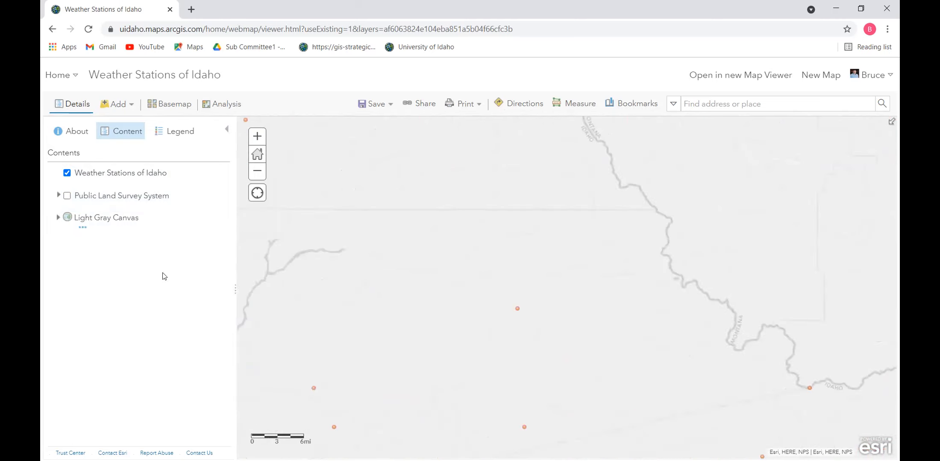
click(168, 187)
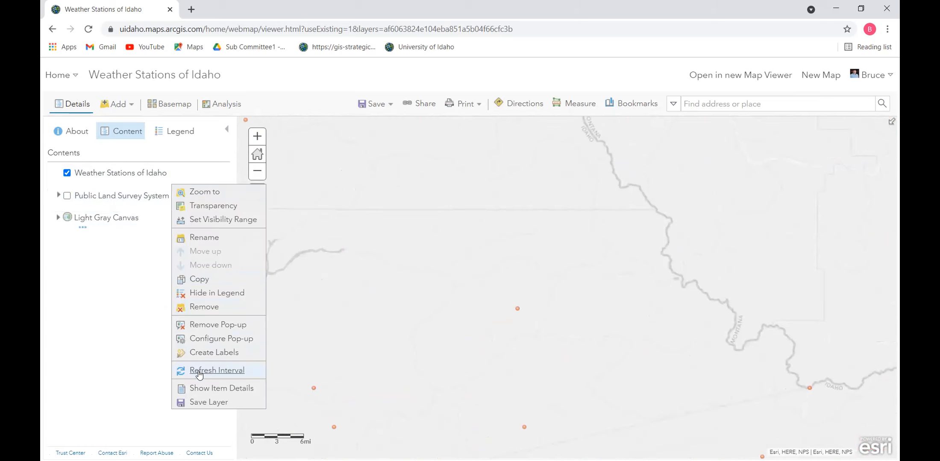
click(206, 353)
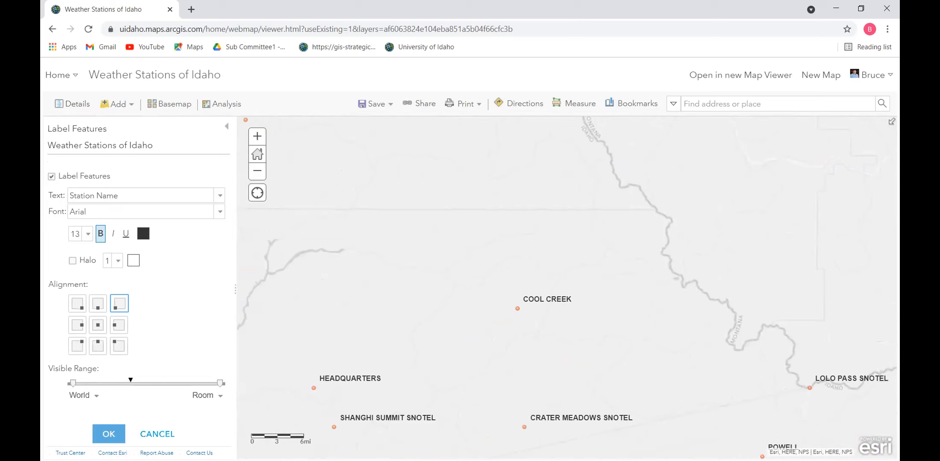
click(157, 434)
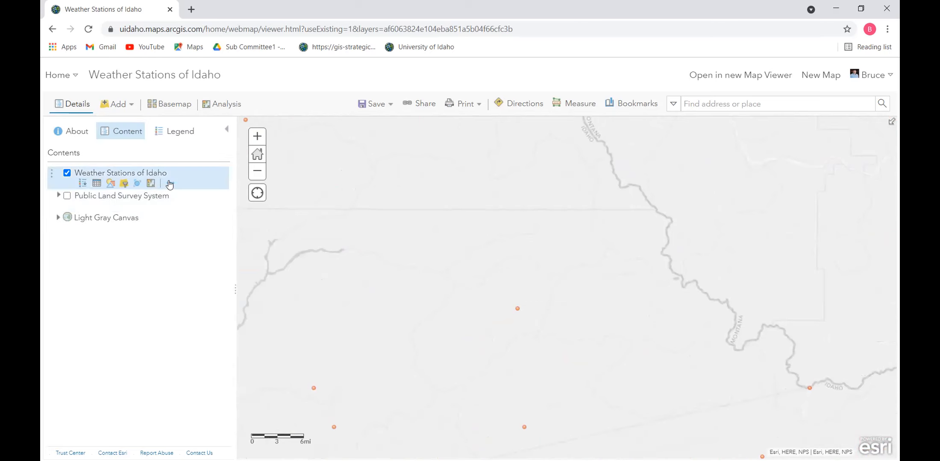
Turn off feature labelling for the Weather Stations of Idaho layer.
click(170, 183)
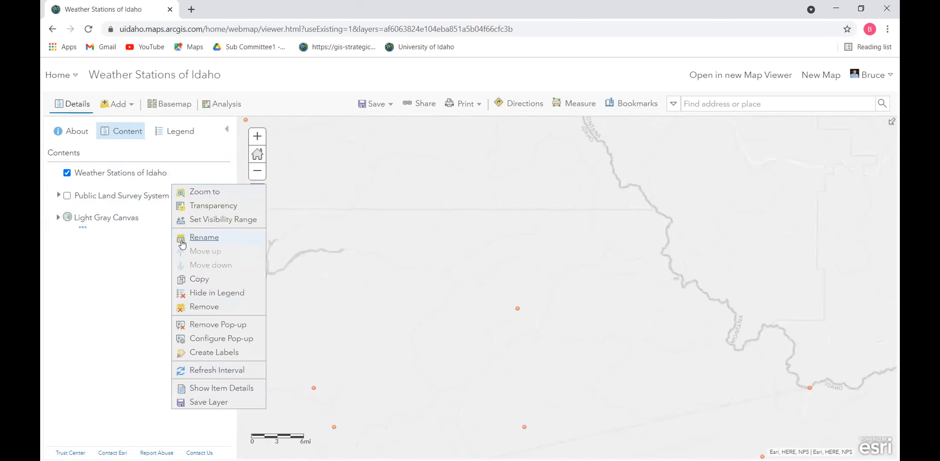
click(208, 352)
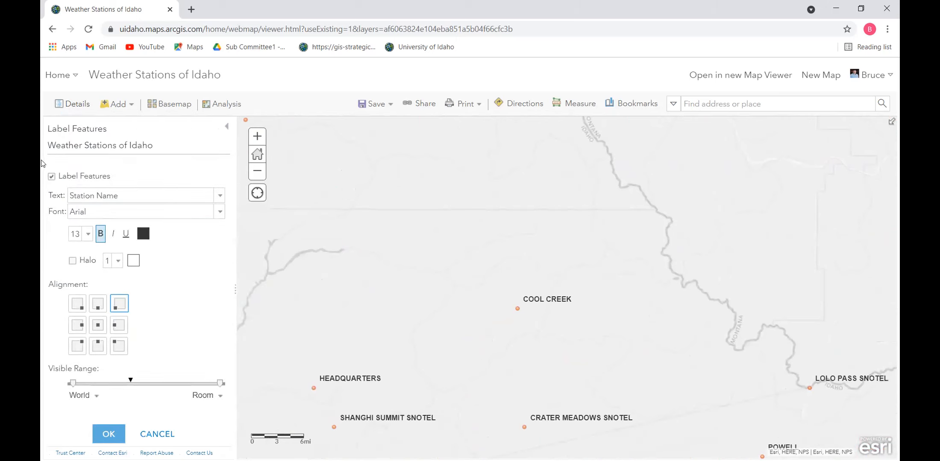
click(52, 177)
click(109, 434)
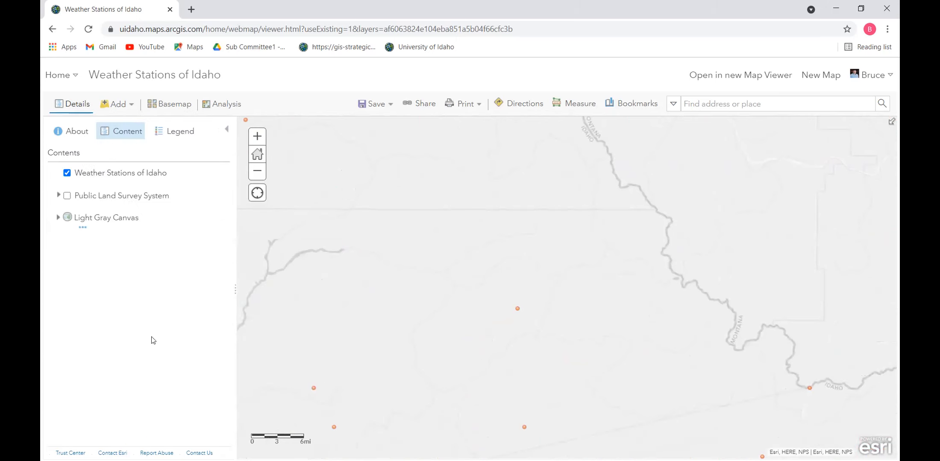
Frame all of Idaho's weather stations and start saving the map with the title Weather Stations map.
scroll(558, 317, down, 2)
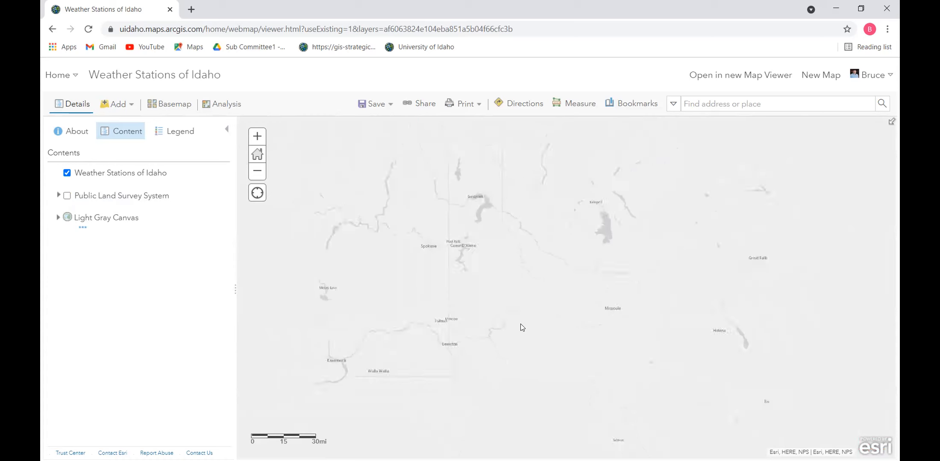
drag(489, 278, 481, 267)
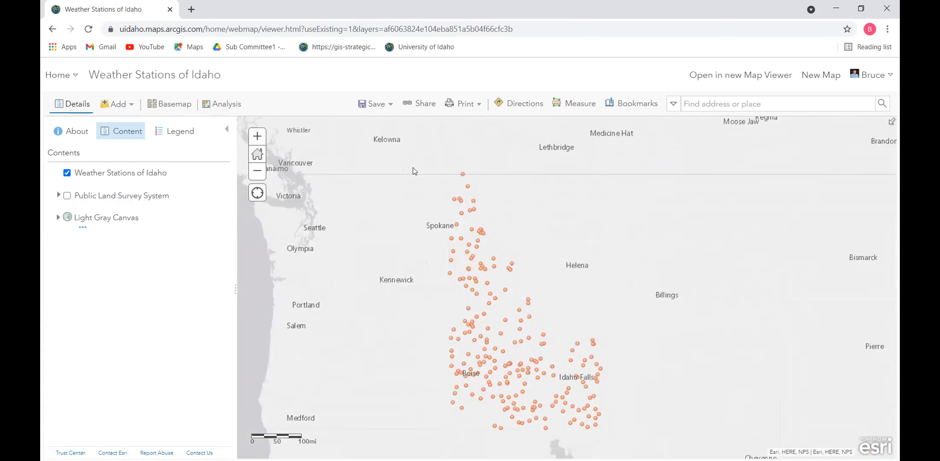
click(376, 110)
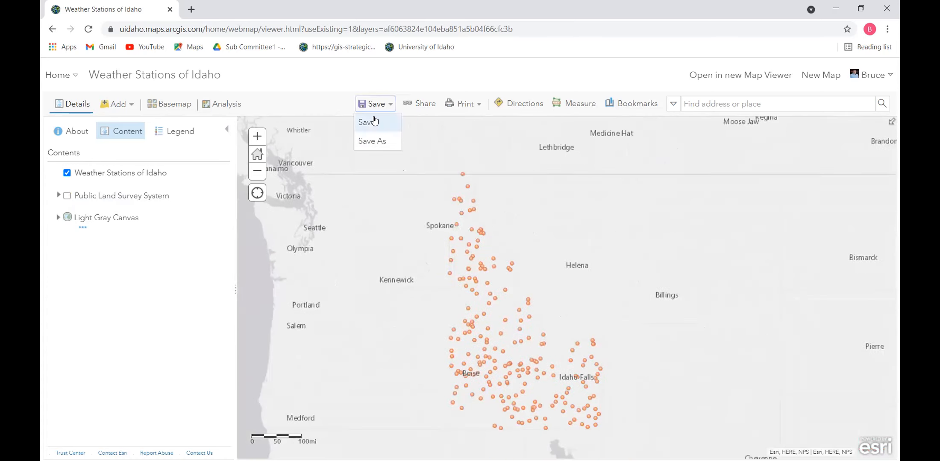
click(374, 123)
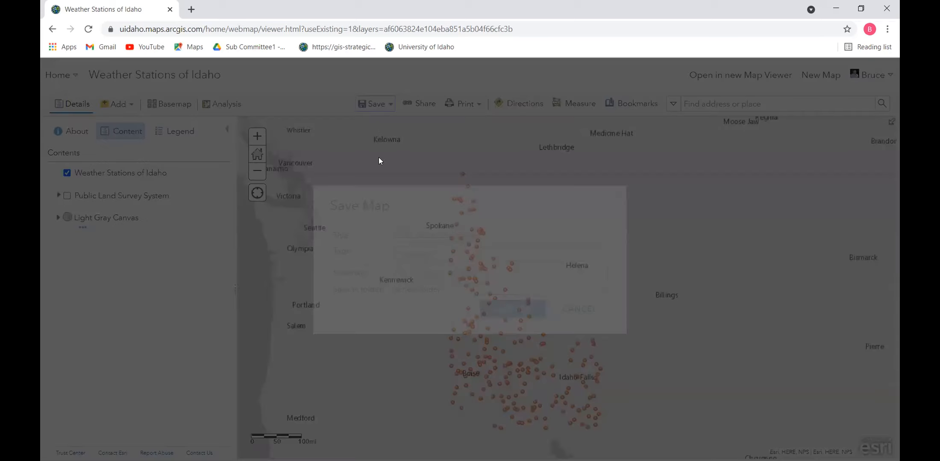
click(436, 238)
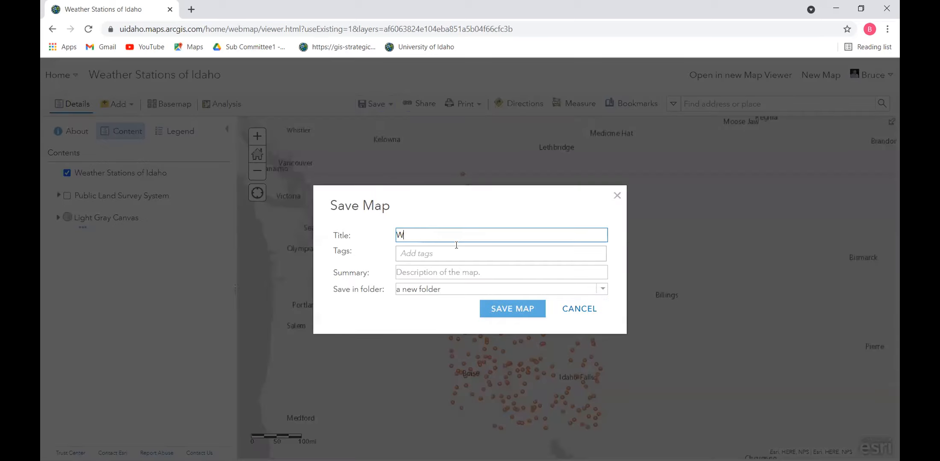
text(WEat)
key(BackSpace)
key(BackSpace)
key(BackSpace)
text(eater)
key(BackSpace)
key(BackSpace)
key(BackSpace)
text(h)
Tag the map with weather stations and save it in the folder named a new folder.
click(447, 254)
text(we)
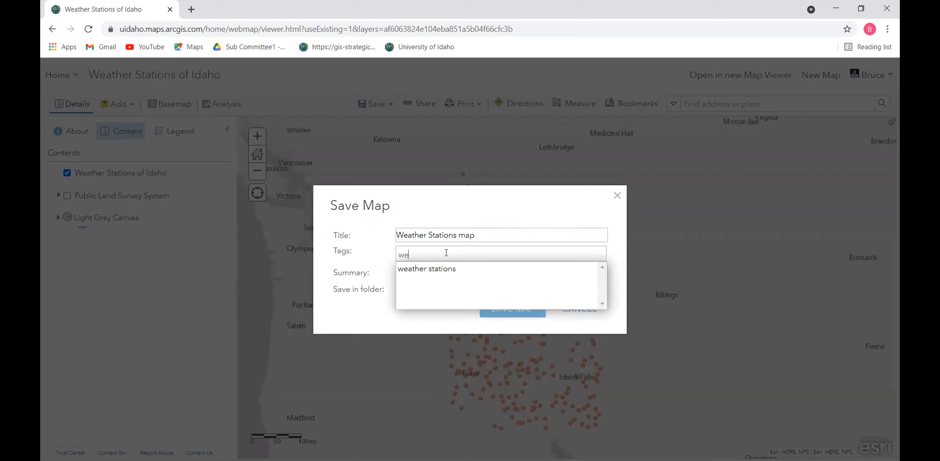
click(452, 268)
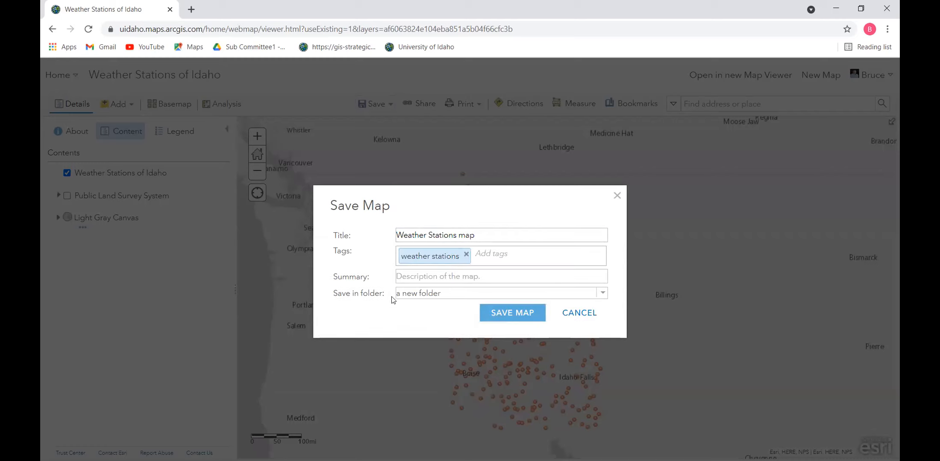
click(450, 294)
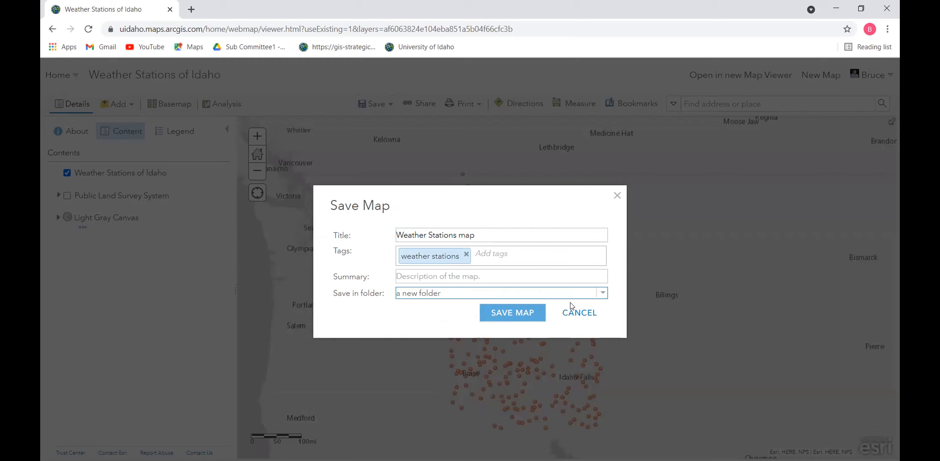
click(511, 312)
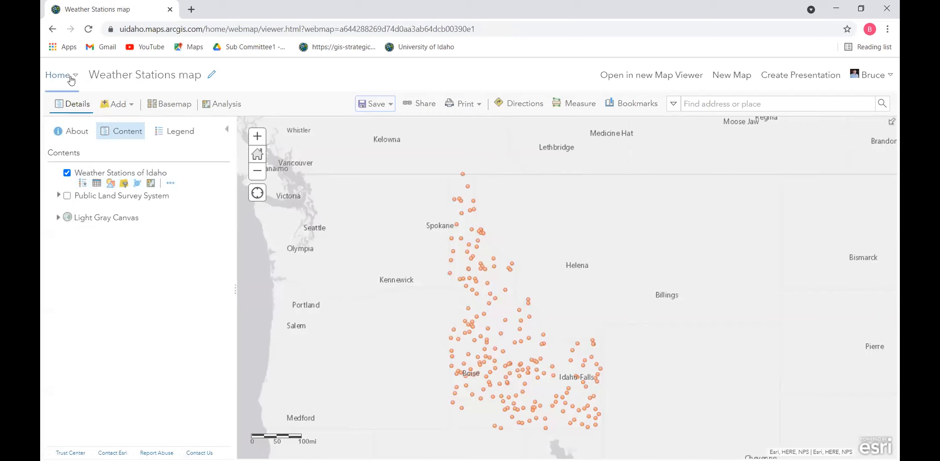
Reopen the saved Weather Stations map from its item page in Map Viewer Classic and look over its sharing options.
click(71, 77)
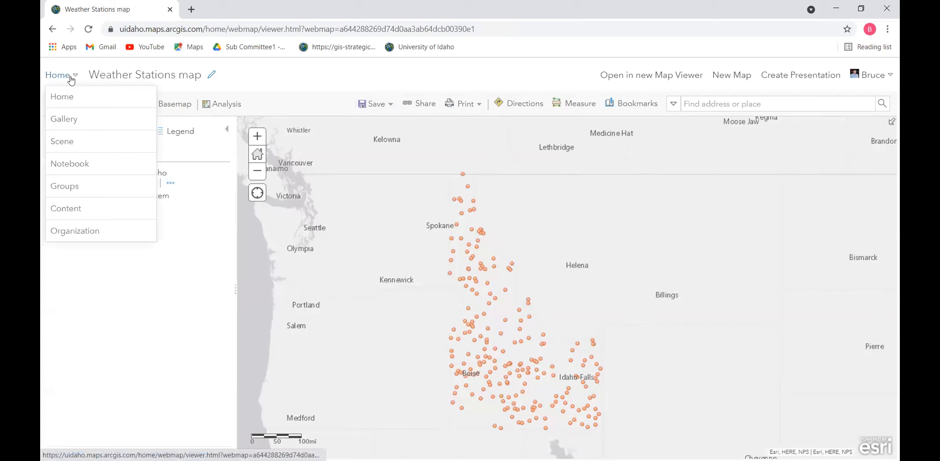
click(78, 209)
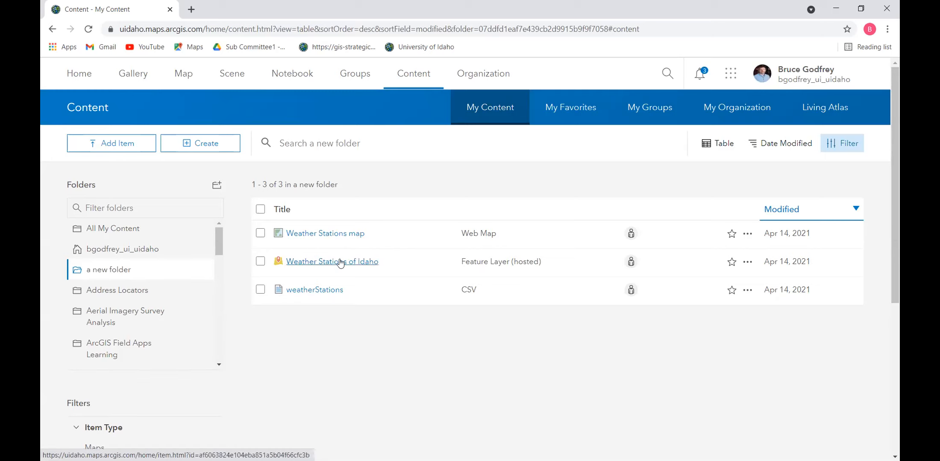
click(337, 235)
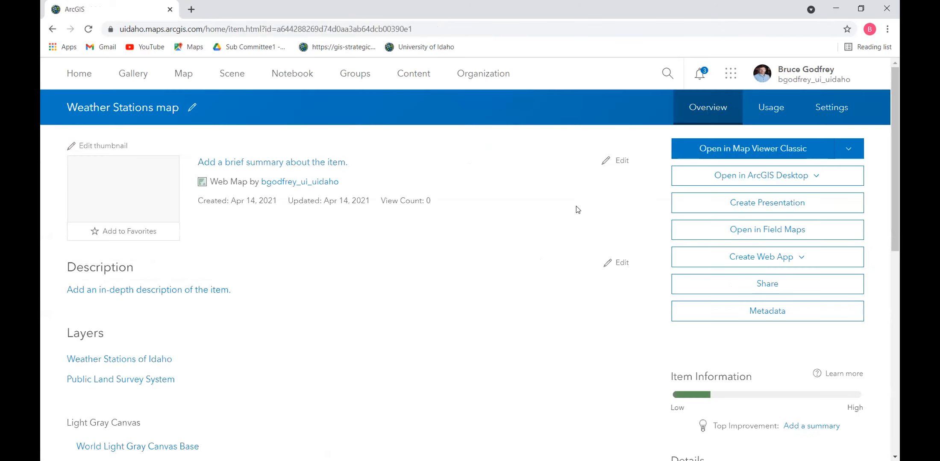
click(737, 149)
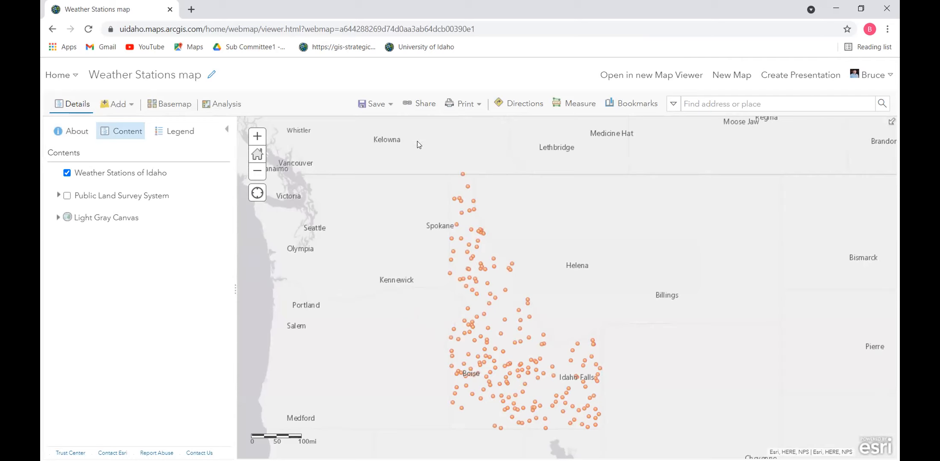
click(419, 104)
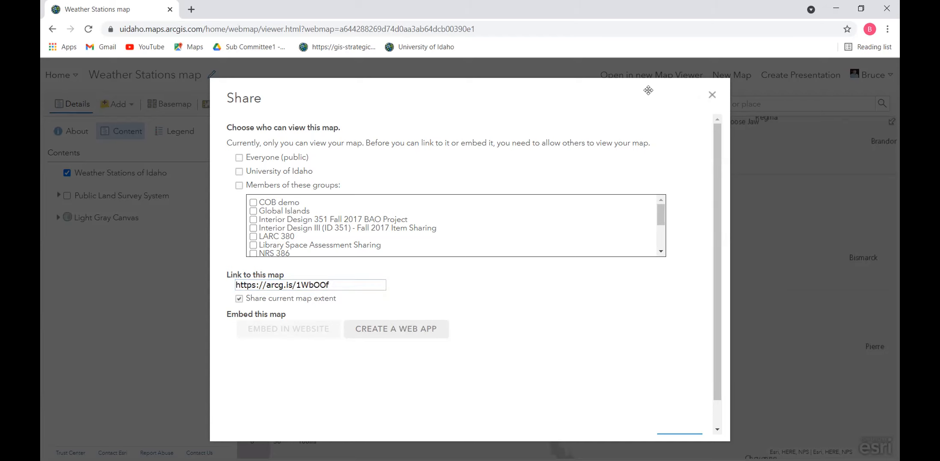
click(712, 94)
Return to the content list and share Weather Stations map and Weather Stations of Idaho together with Everyone (public).
click(62, 75)
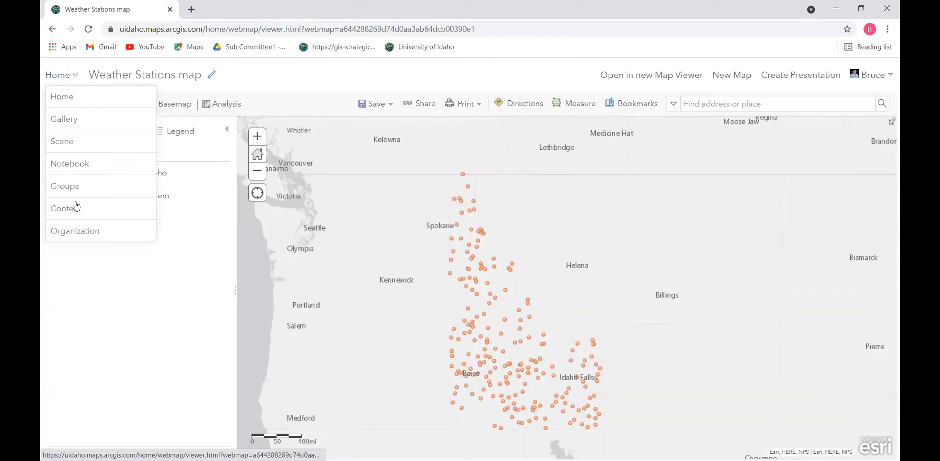
click(71, 208)
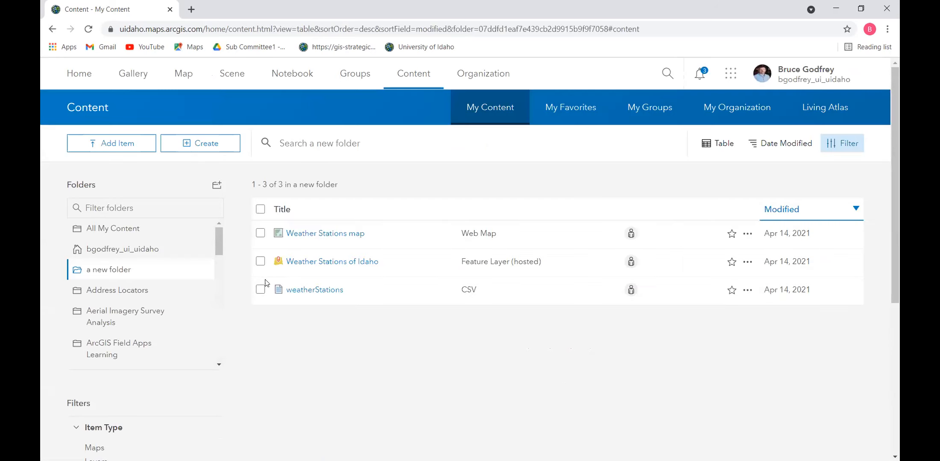
click(261, 234)
click(261, 262)
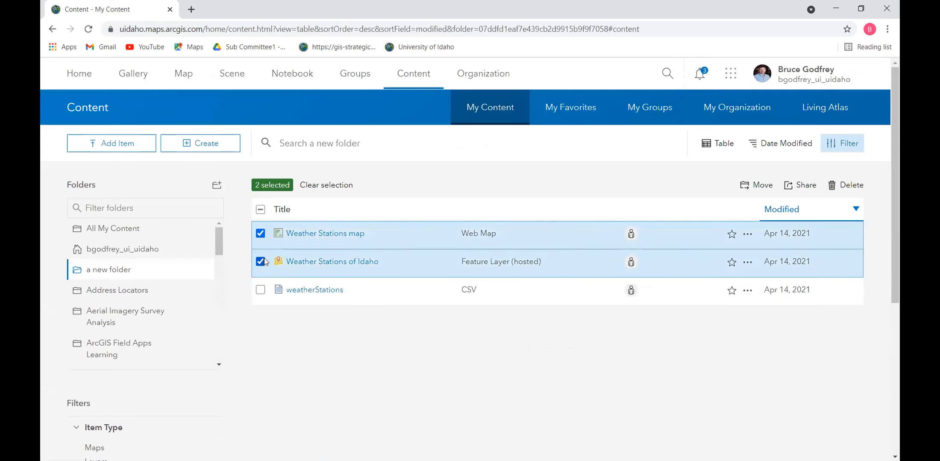
click(801, 185)
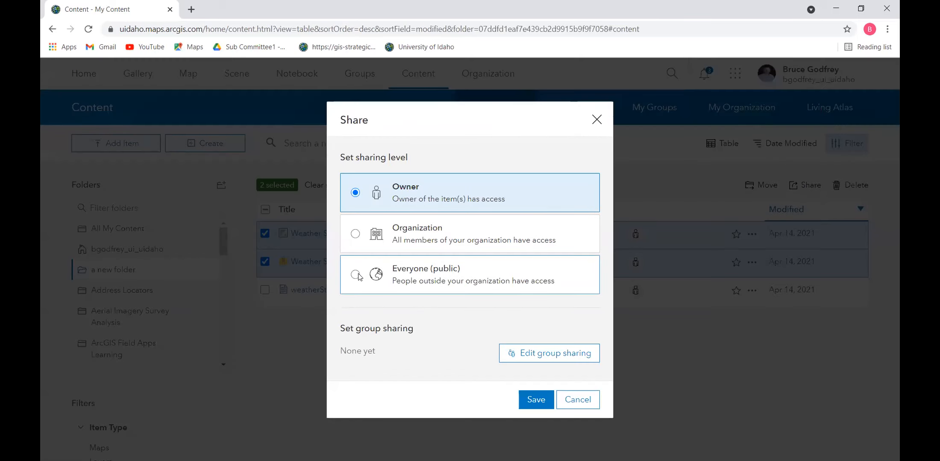
click(358, 277)
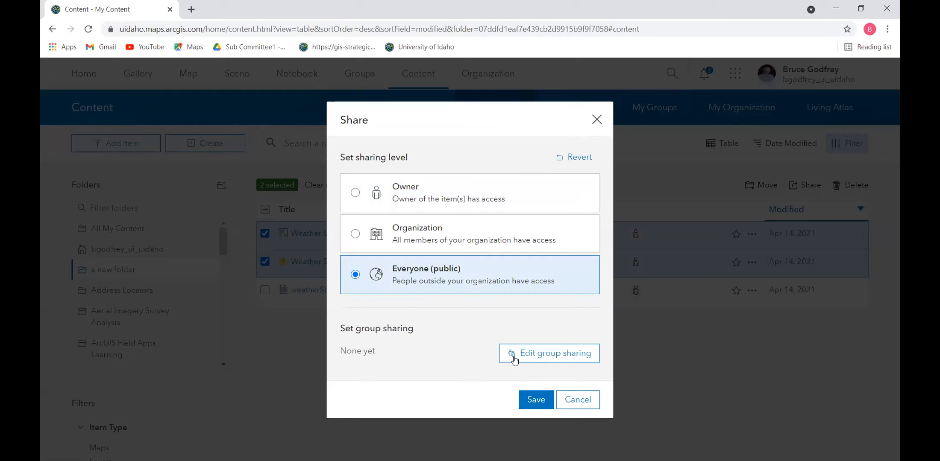
click(545, 363)
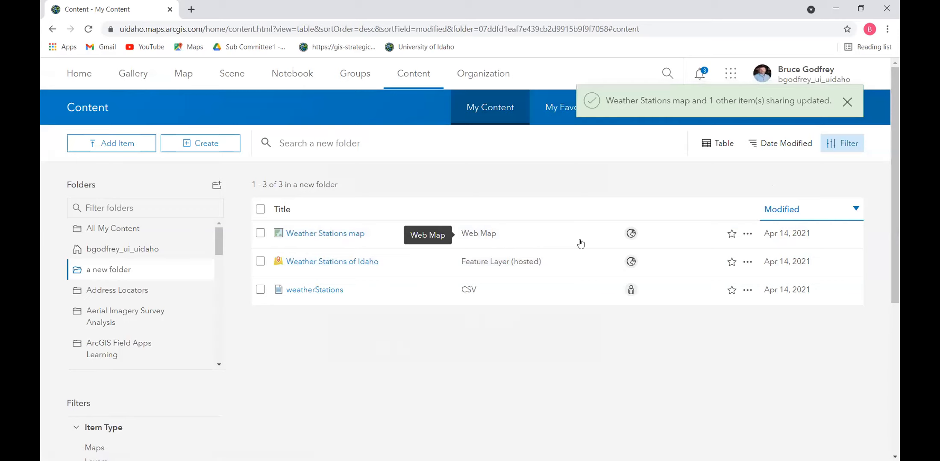
Open the Weather Stations map's item page and check its sharing level without changing it.
click(340, 236)
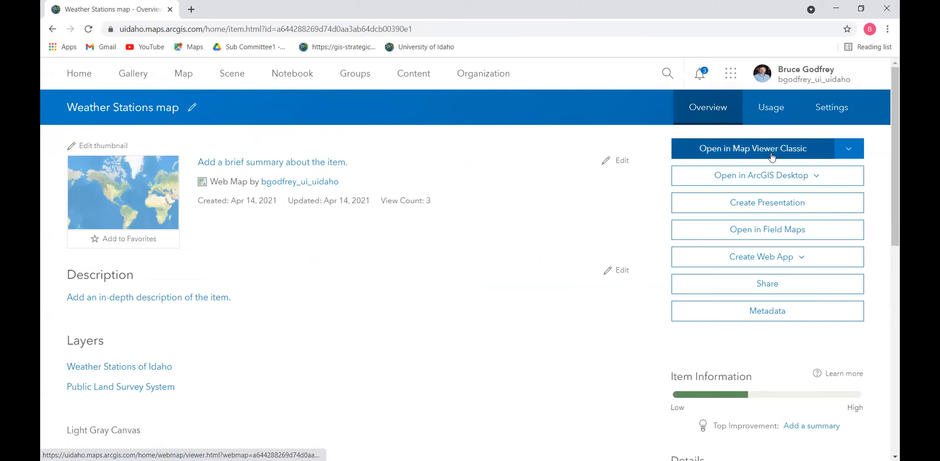
click(766, 284)
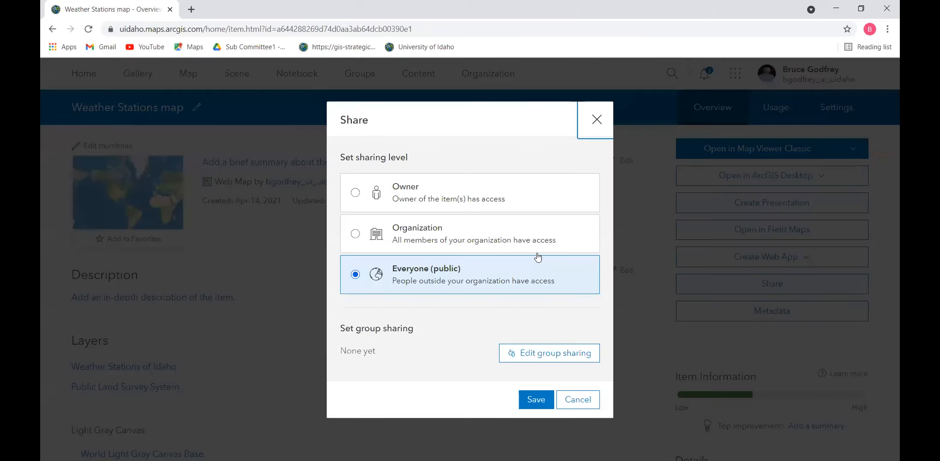
click(578, 400)
Open the Weather Stations map in Map Viewer Classic and copy its web address.
click(432, 29)
right_click(433, 28)
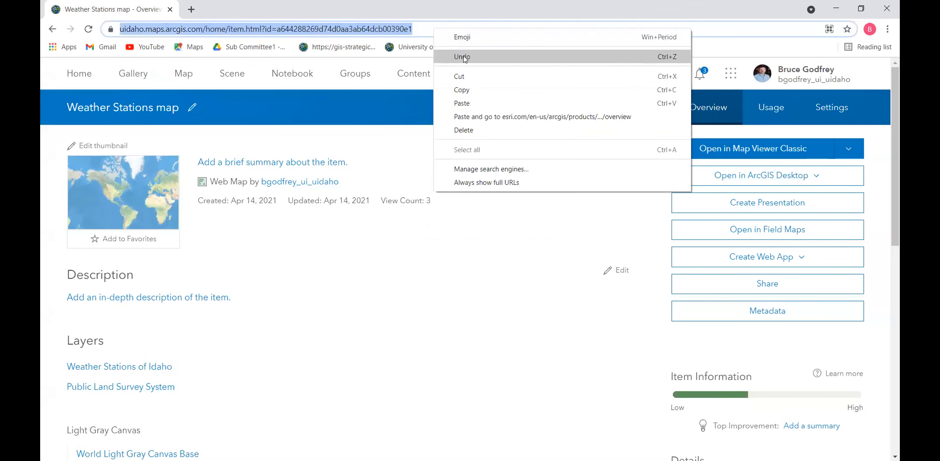
click(733, 146)
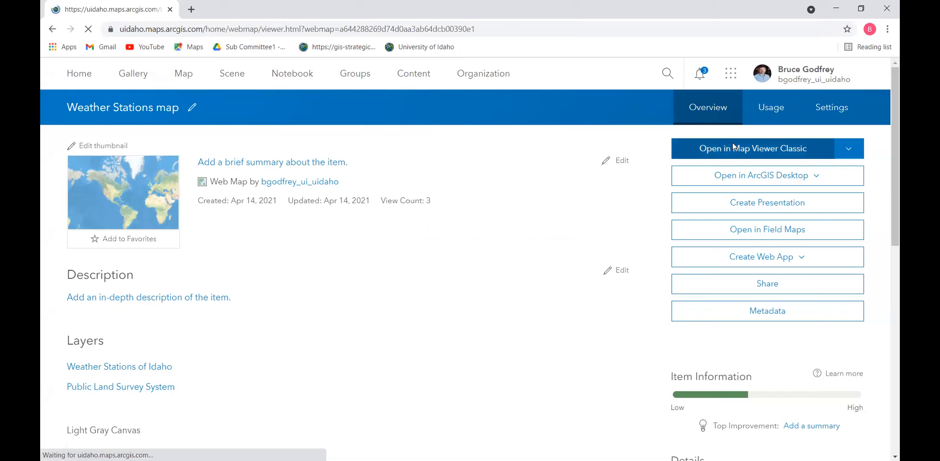
click(362, 27)
right_click(362, 28)
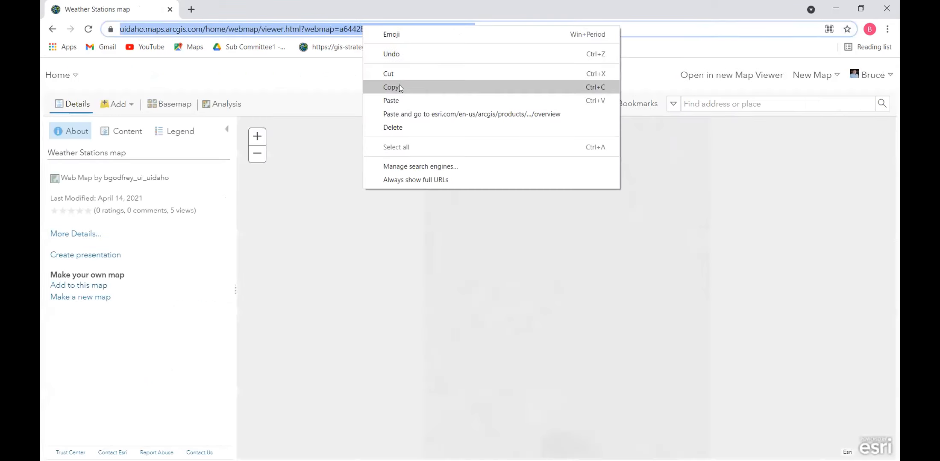
click(398, 86)
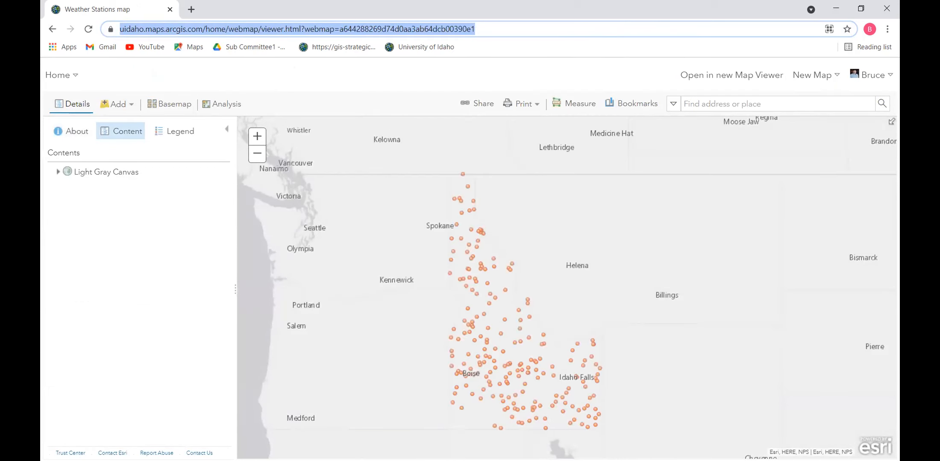